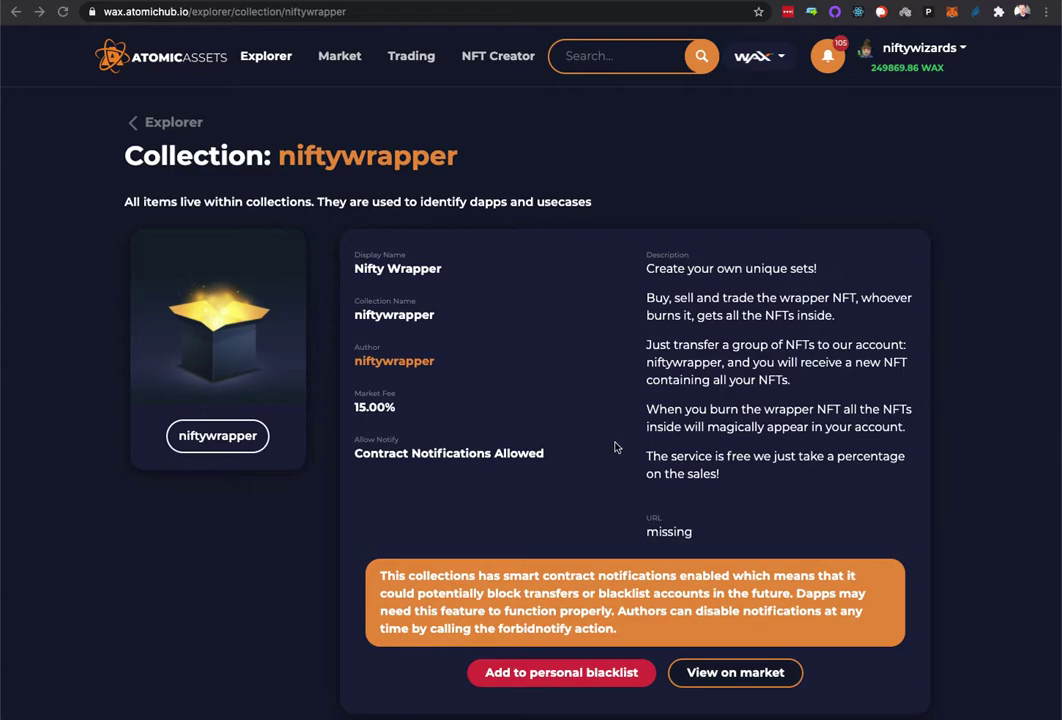
- Search for the niftywrapper account and open its page
left_click(577, 62)
type("nift")
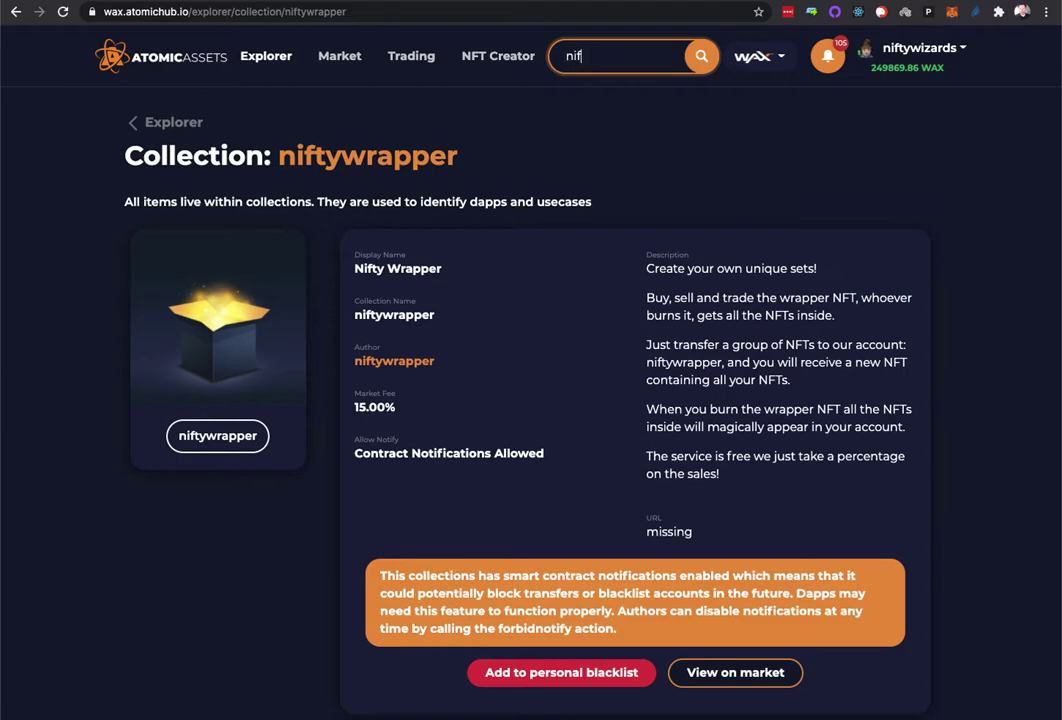
type("ywi")
key("BackSpace")
type("rapper")
key("Return")
scroll(633, 432, "down", 3)
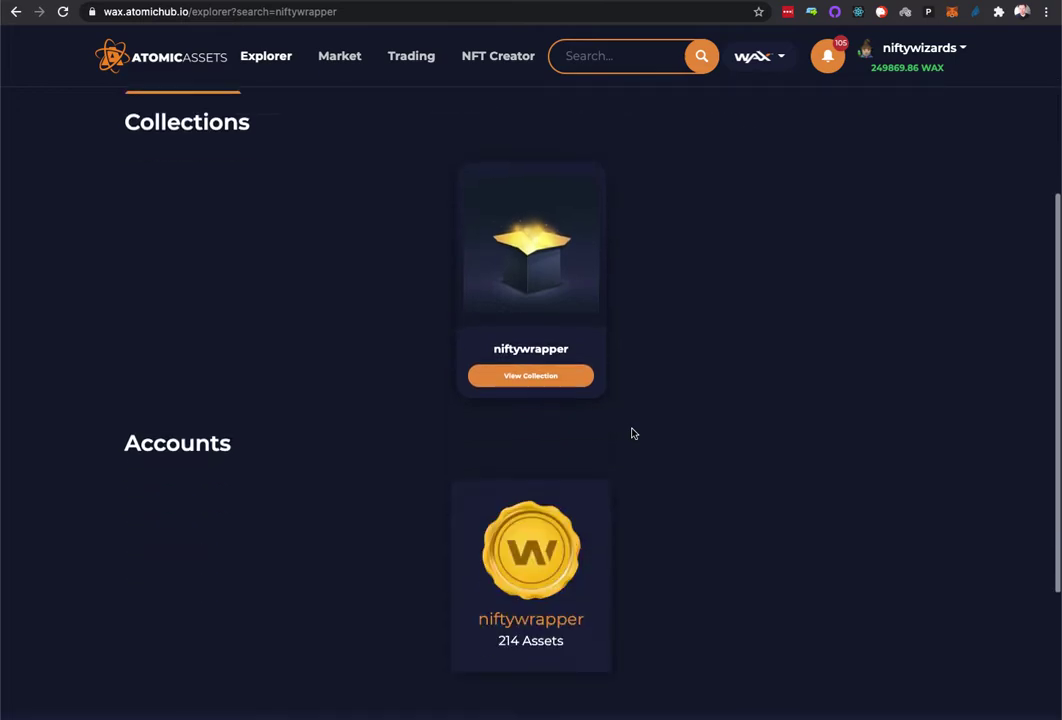
scroll(615, 438, "down", 2)
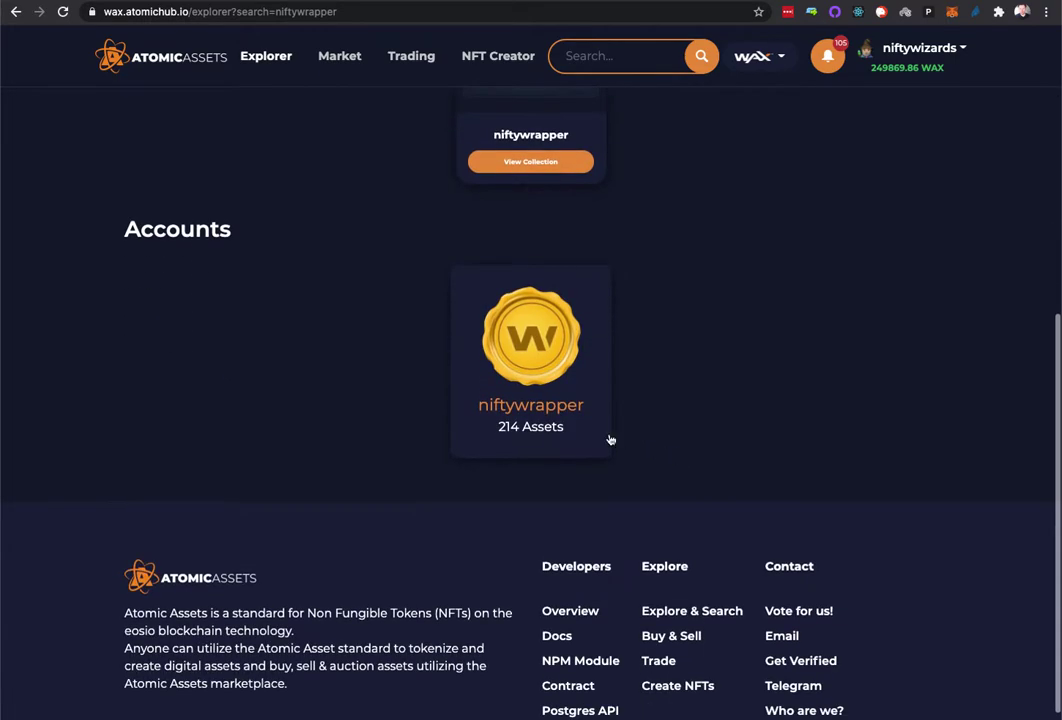
left_click(543, 412)
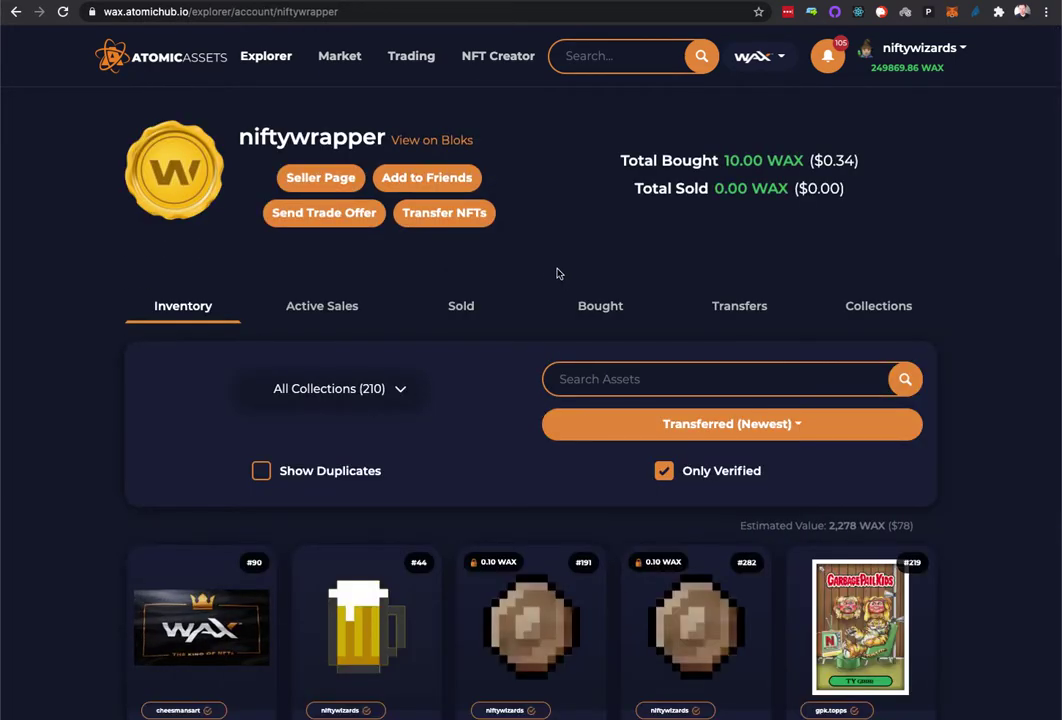
- Start an NFT transfer to niftywrapper with the memo 'Gift Box'
left_click(449, 220)
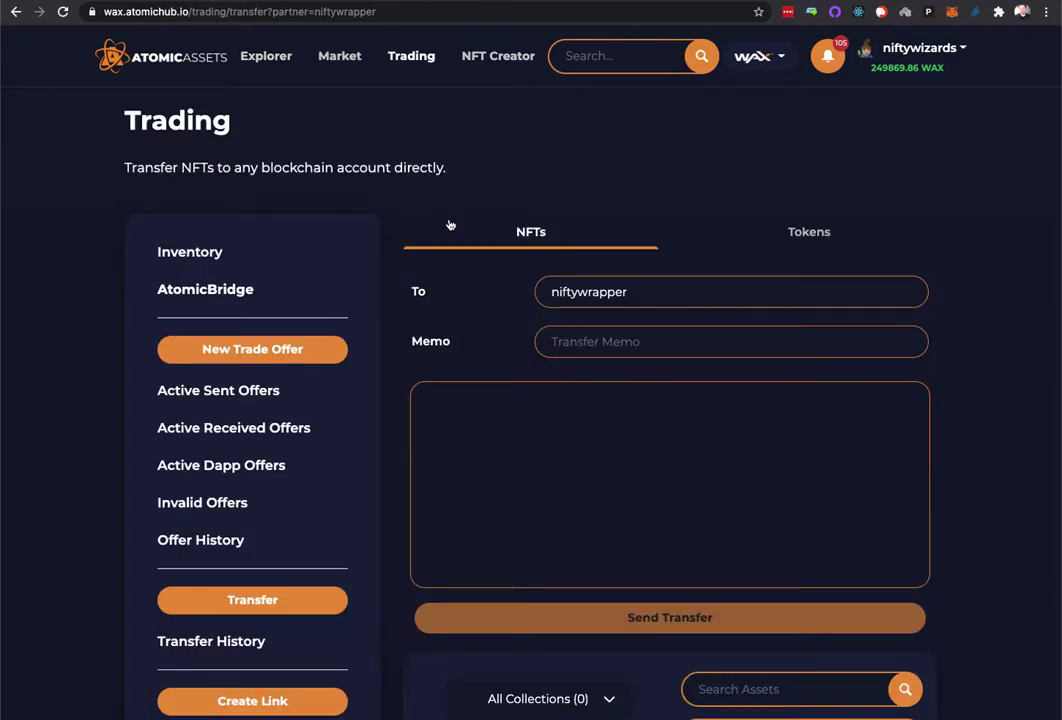
scroll(447, 258, "down", 1)
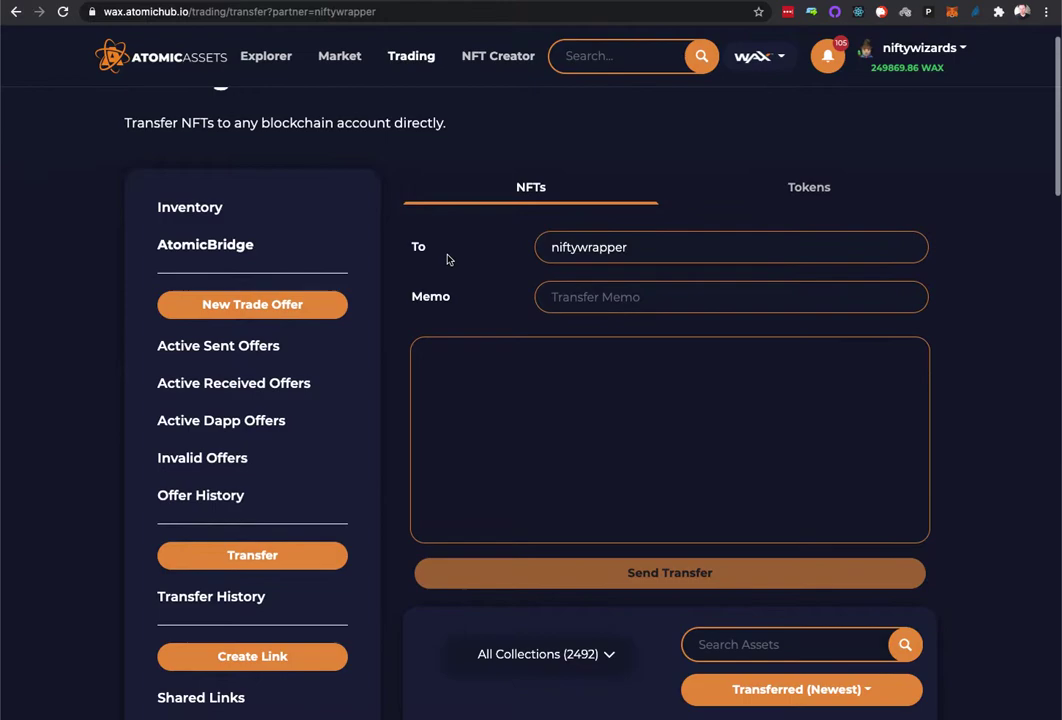
left_click(566, 299)
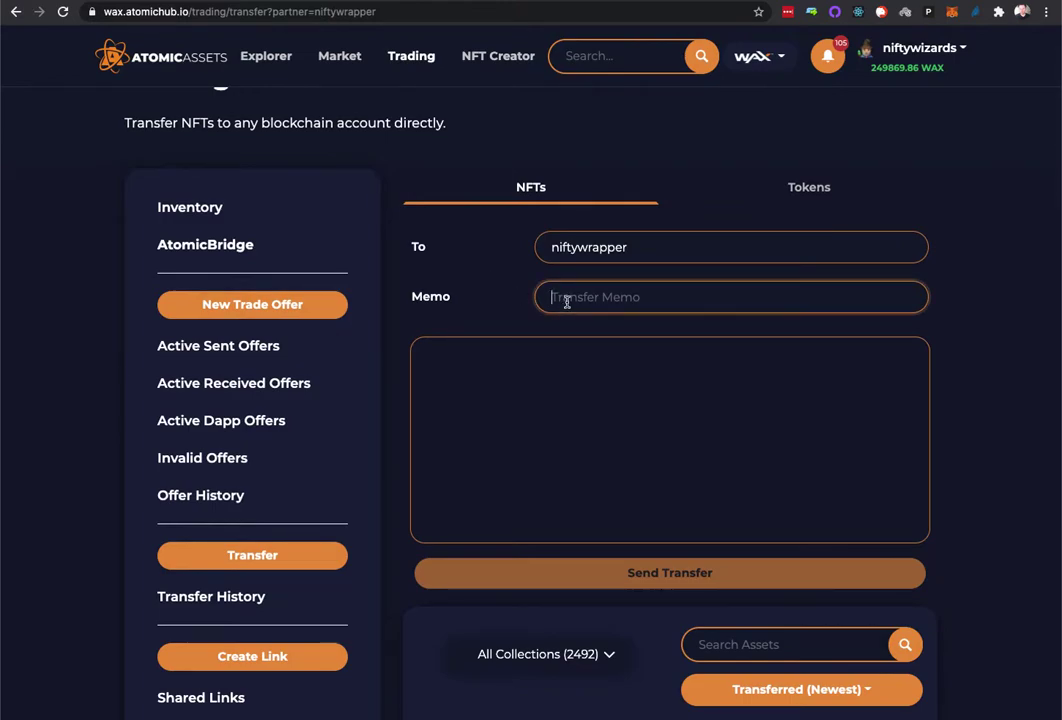
type("Gift Box")
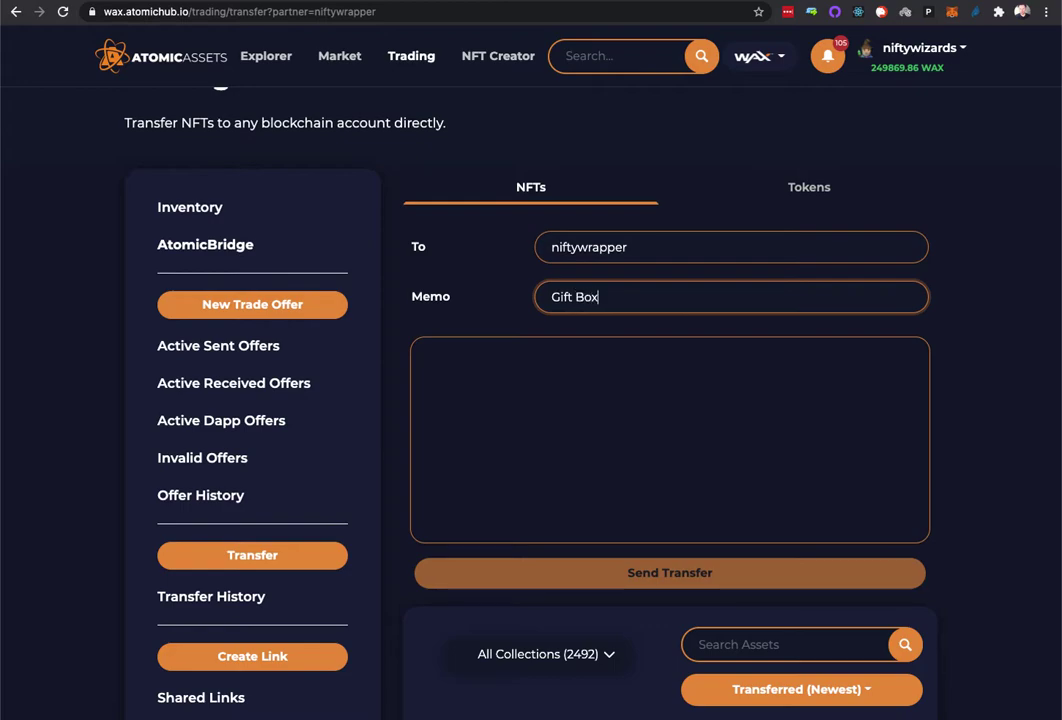
- Add Titanium Dagger, Germany, Russia, P. West and Portal | Slime to the transfer
scroll(477, 363, "down", 1)
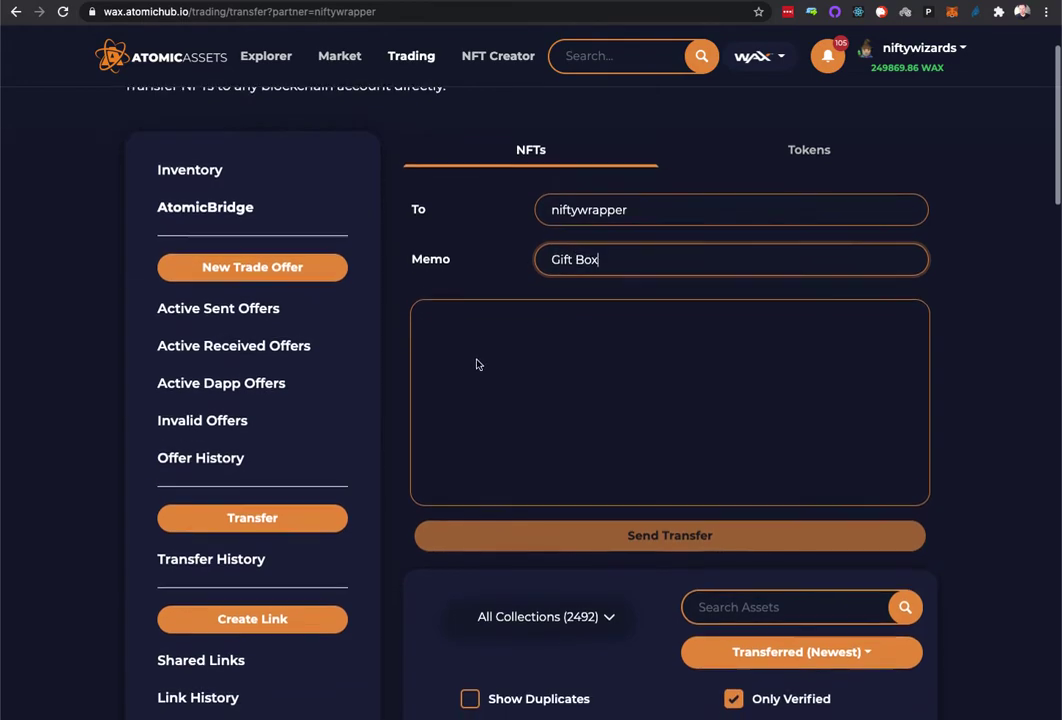
scroll(477, 363, "down", 1)
scroll(477, 363, "down", 1)
scroll(477, 364, "down", 1)
scroll(477, 364, "down", 2)
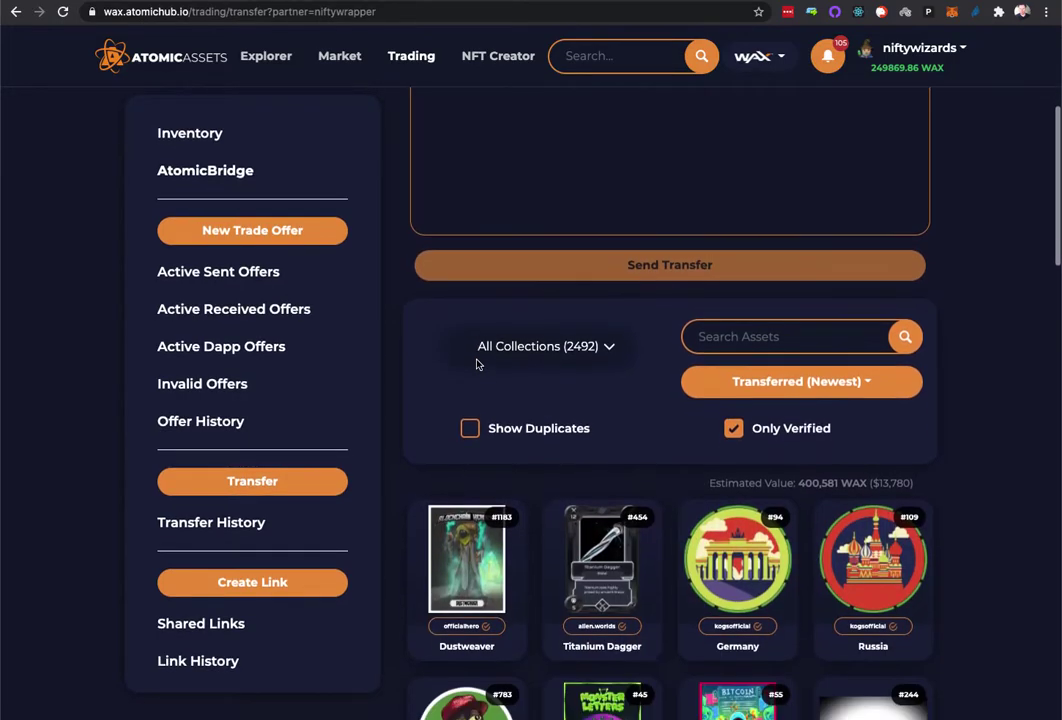
scroll(477, 364, "down", 1)
scroll(477, 364, "down", 1)
scroll(477, 364, "down", 1)
scroll(477, 363, "down", 1)
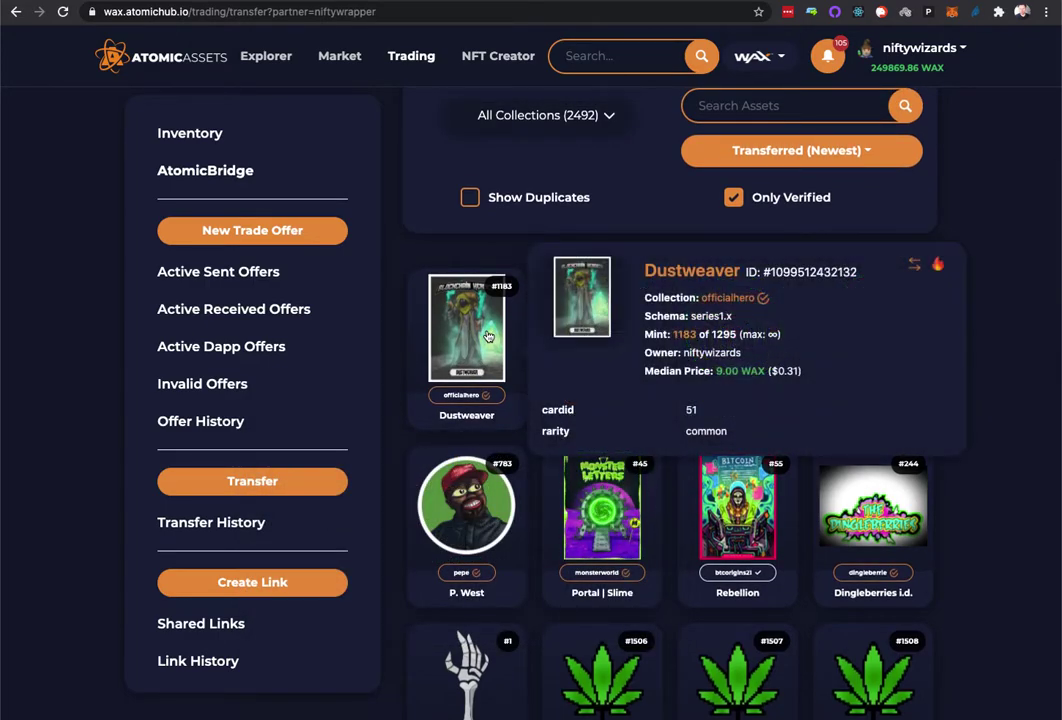
mouse_move(602, 560)
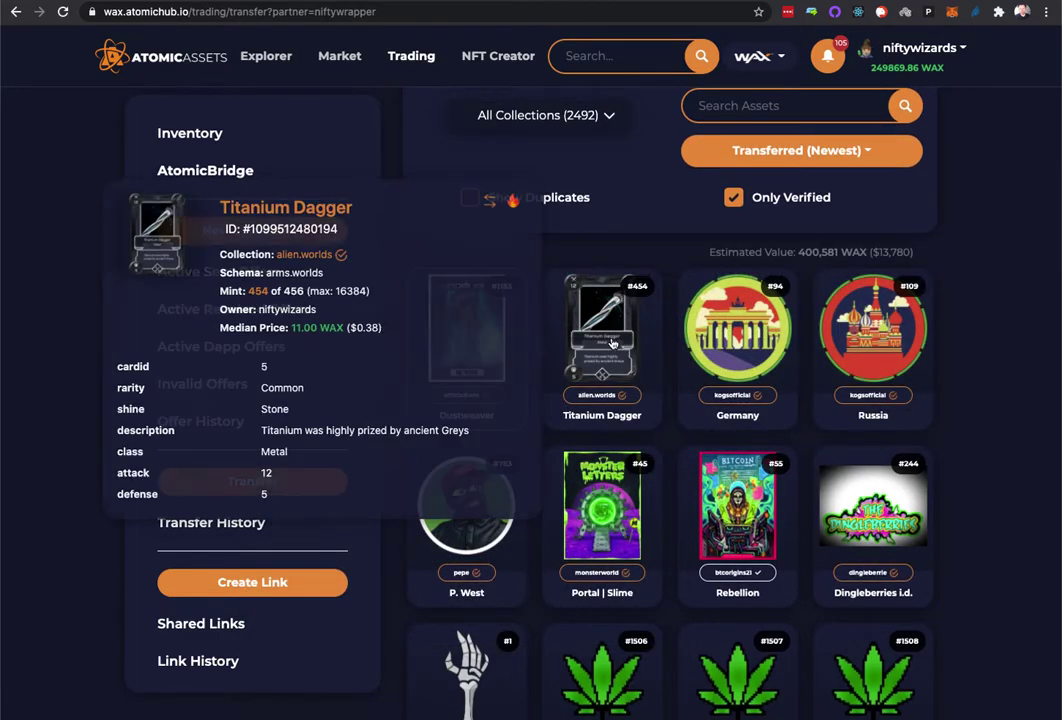
left_click(613, 344)
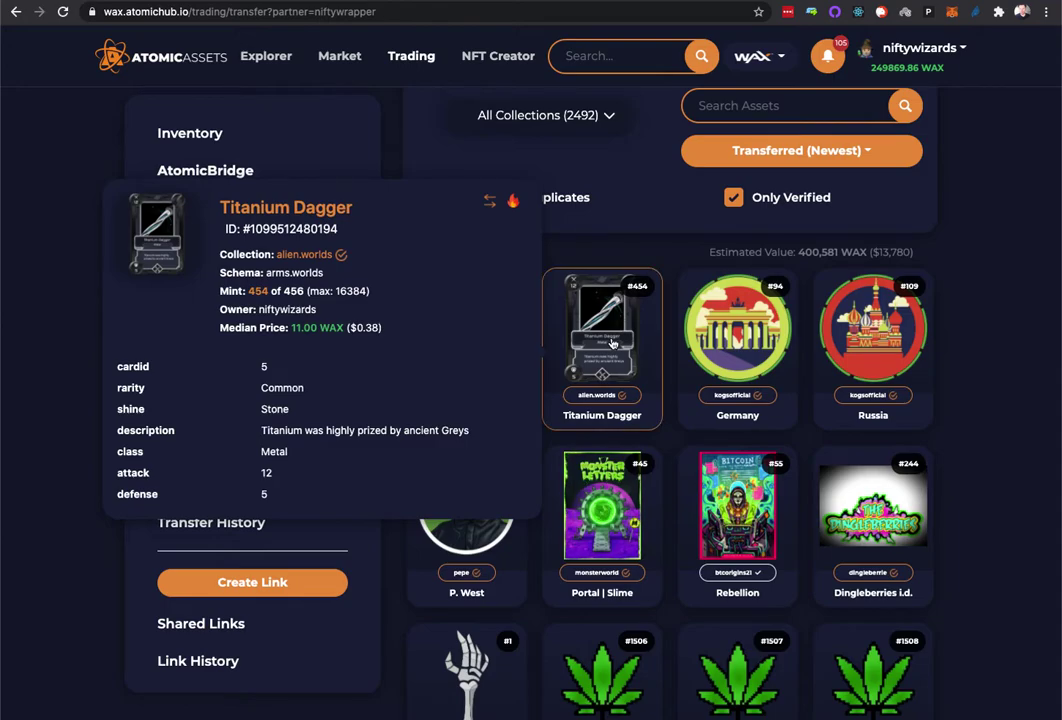
left_click(745, 330)
left_click(870, 330)
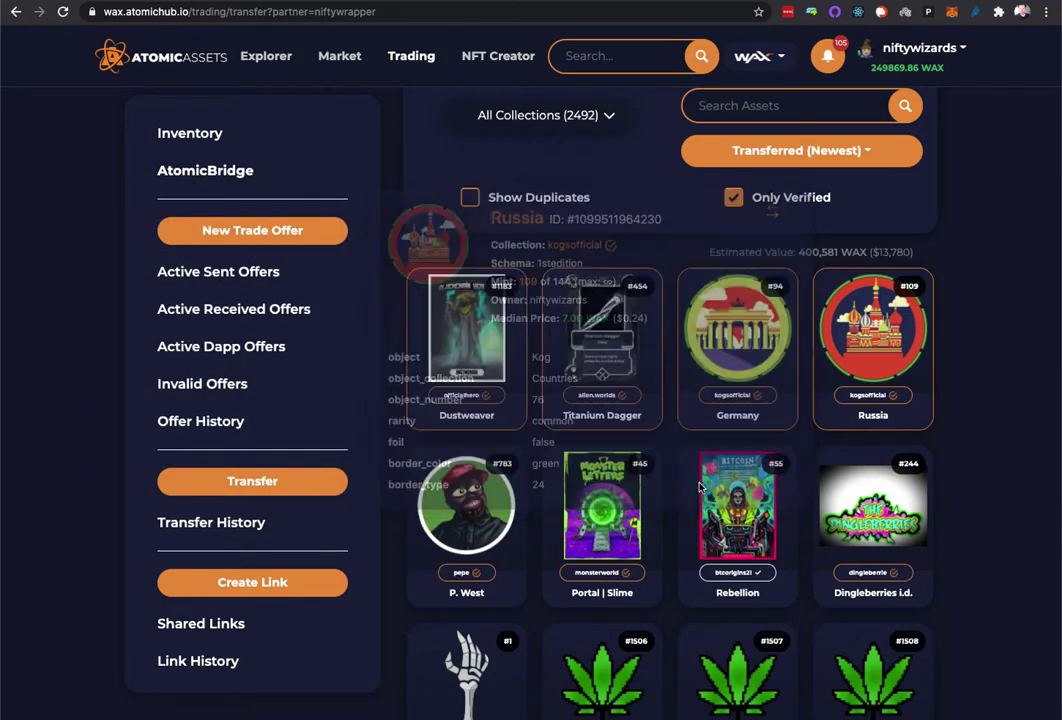
left_click(508, 530)
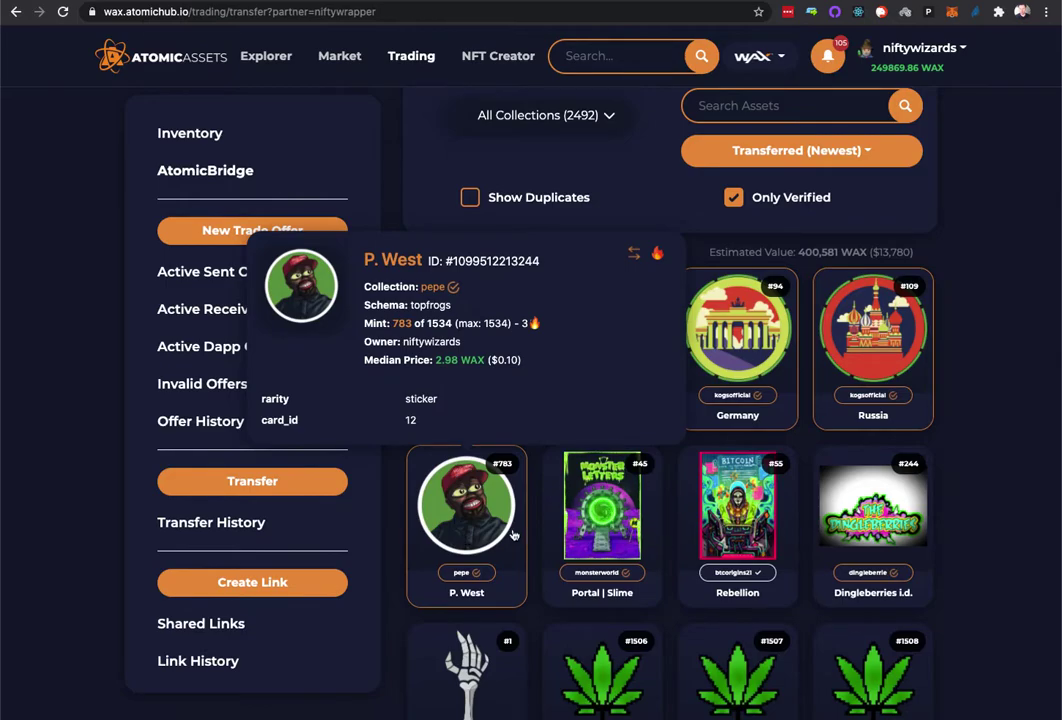
mouse_move(602, 510)
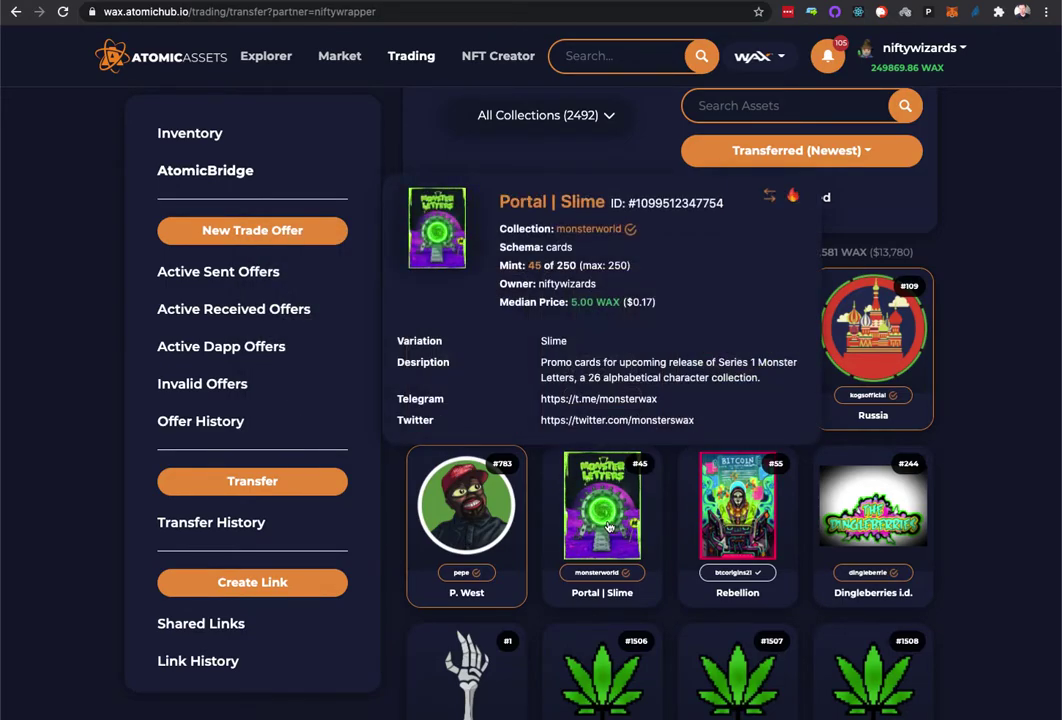
left_click(608, 527)
- Delete the stray comma so the memo reads 'Gift Box'
scroll(610, 530, "down", 2)
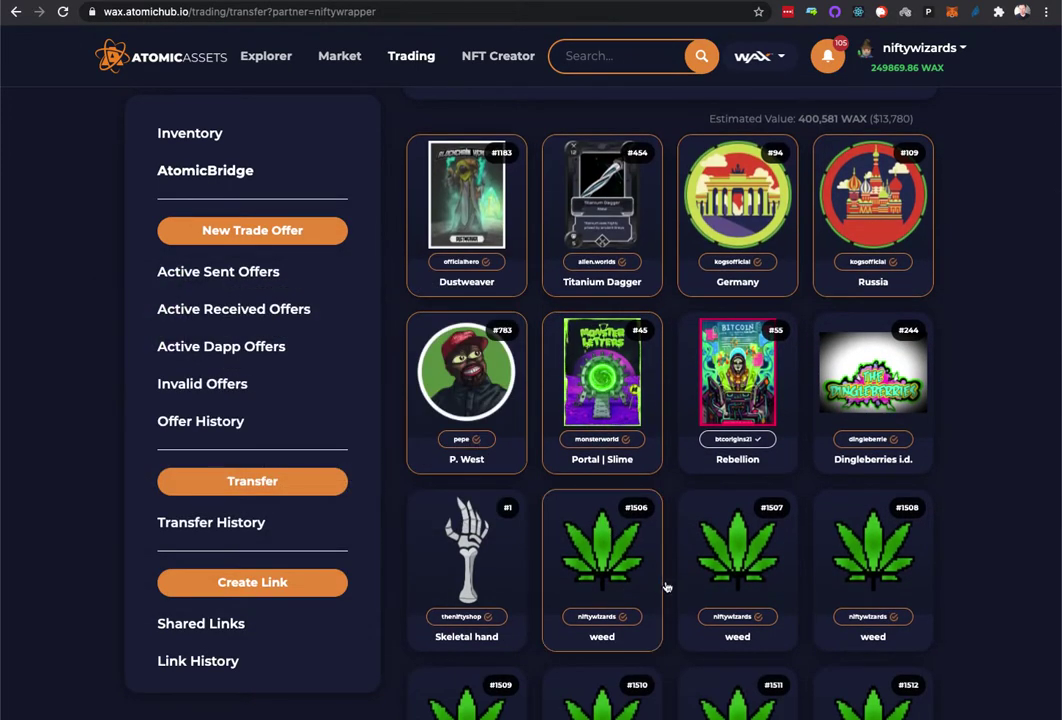
scroll(737, 559, "up", 1)
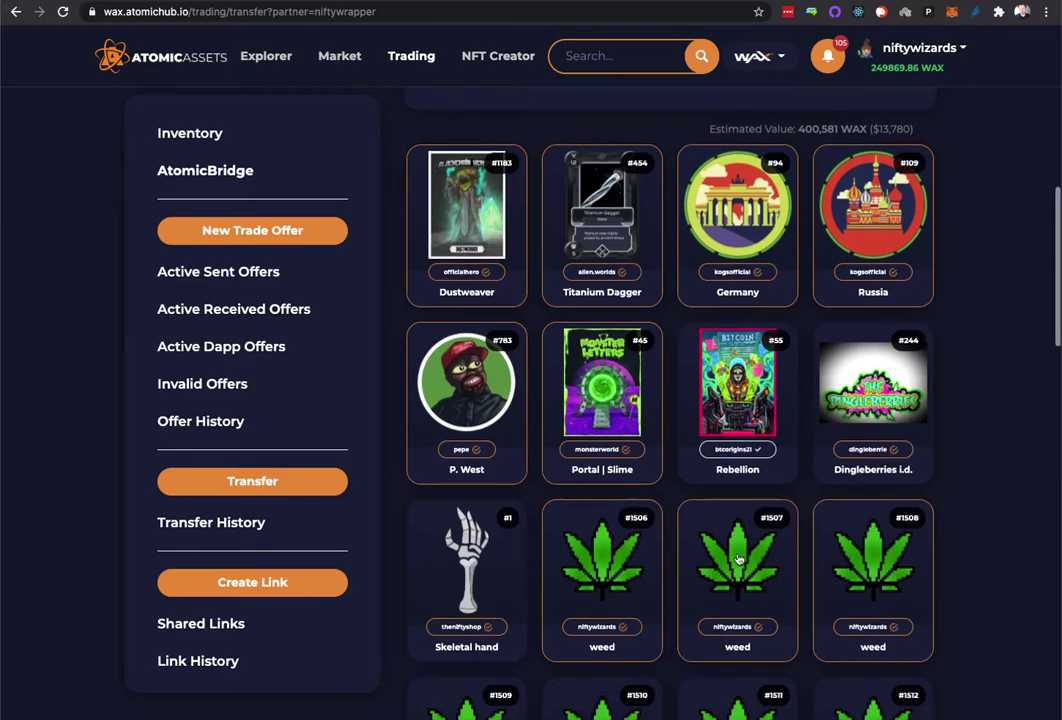
scroll(737, 559, "up", 3)
scroll(680, 480, "up", 3)
scroll(640, 422, "down", 2)
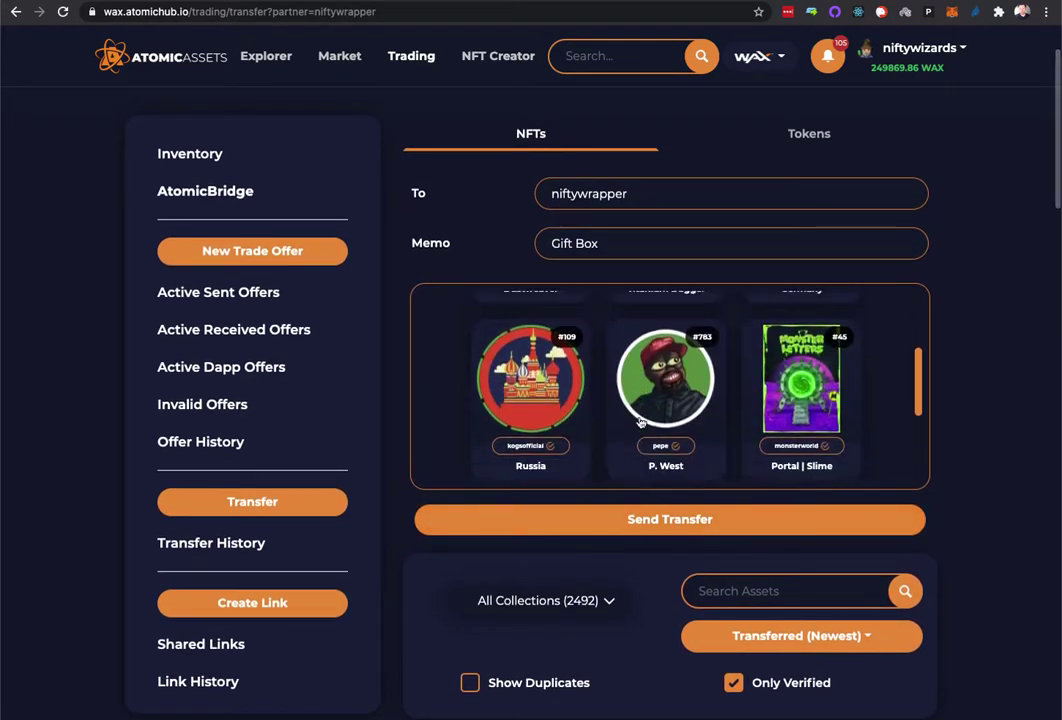
scroll(640, 422, "down", 2)
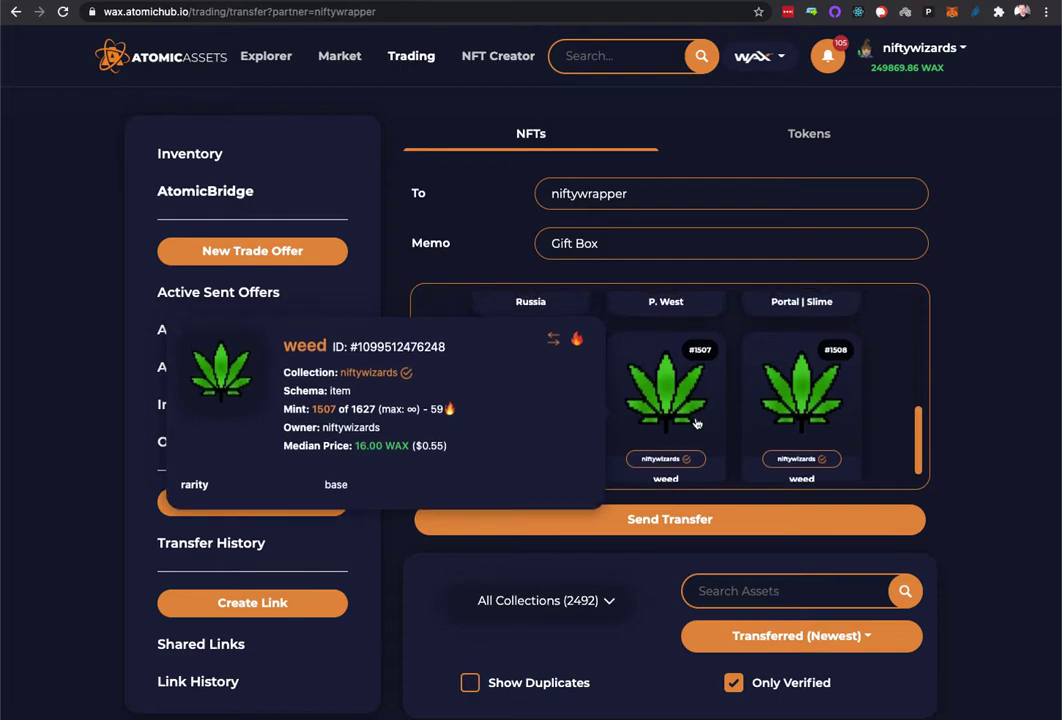
scroll(645, 335, "up", 1)
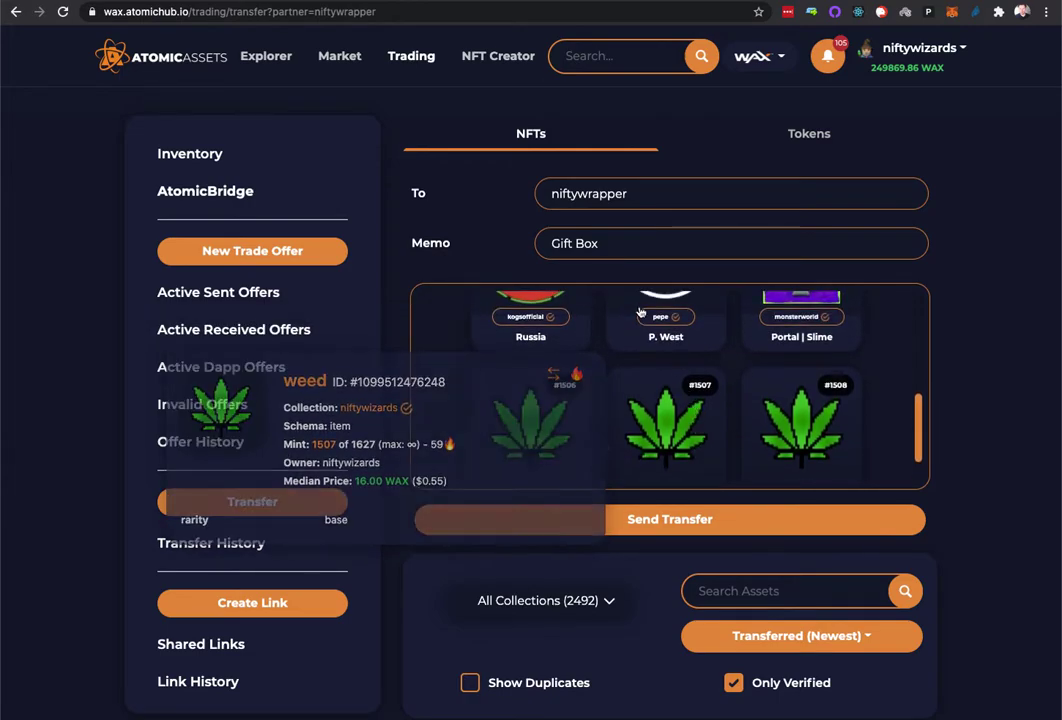
left_click(621, 246)
type(",")
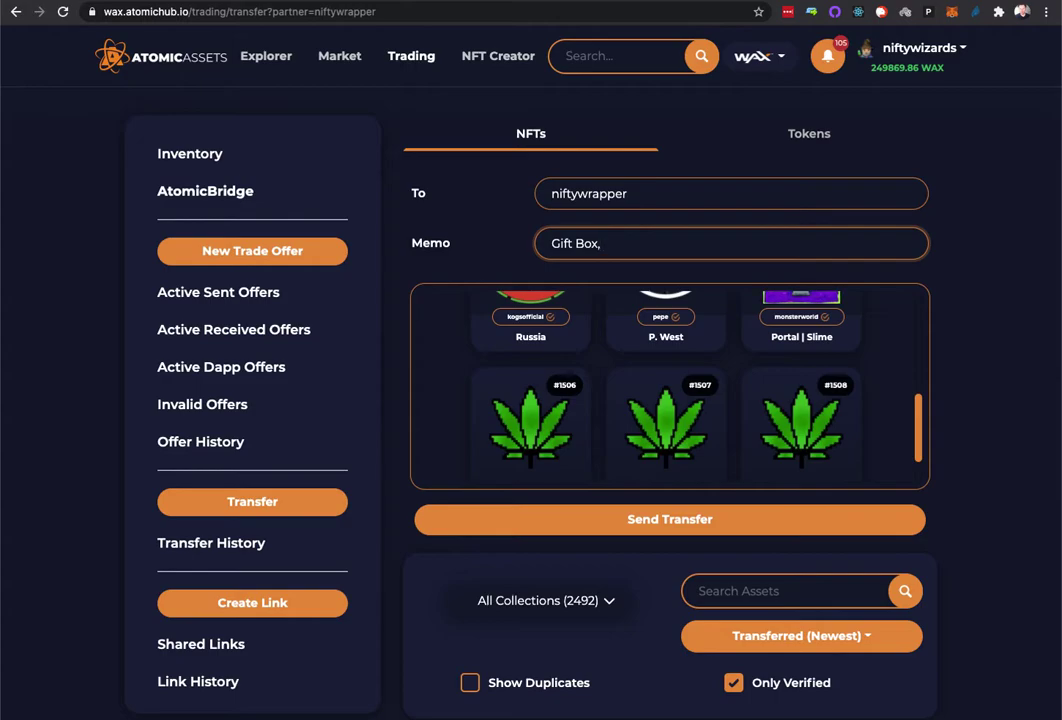
key("BackSpace")
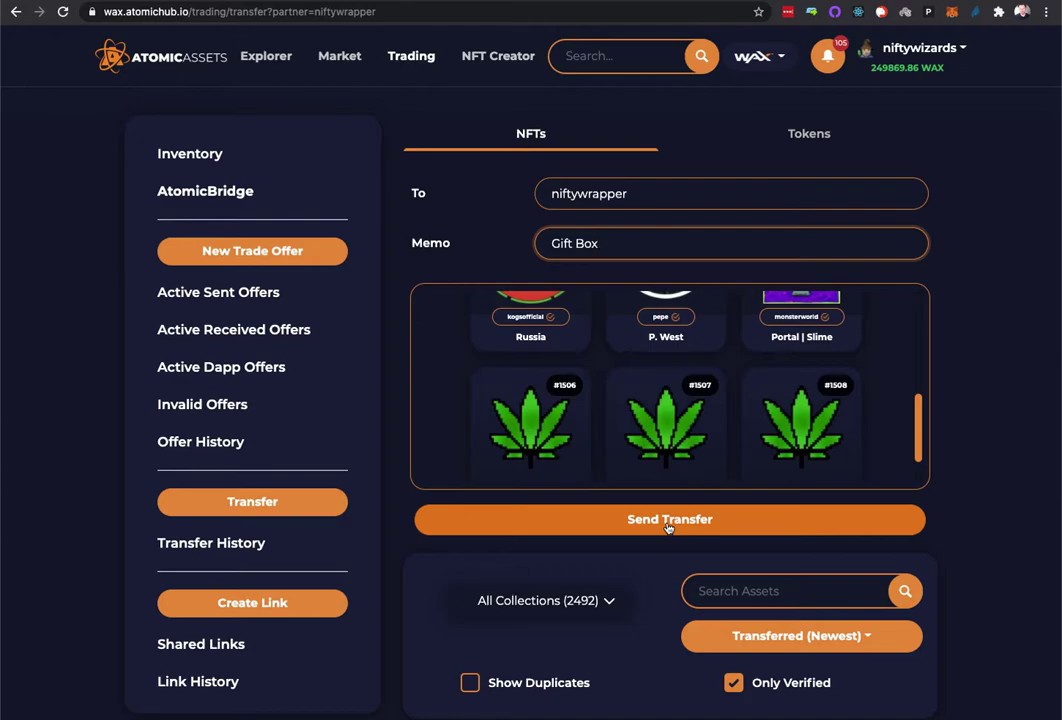
- Confirm the nine-NFT transfer to niftywrapper, sign it in Anchor, and close the success dialog
left_click(668, 527)
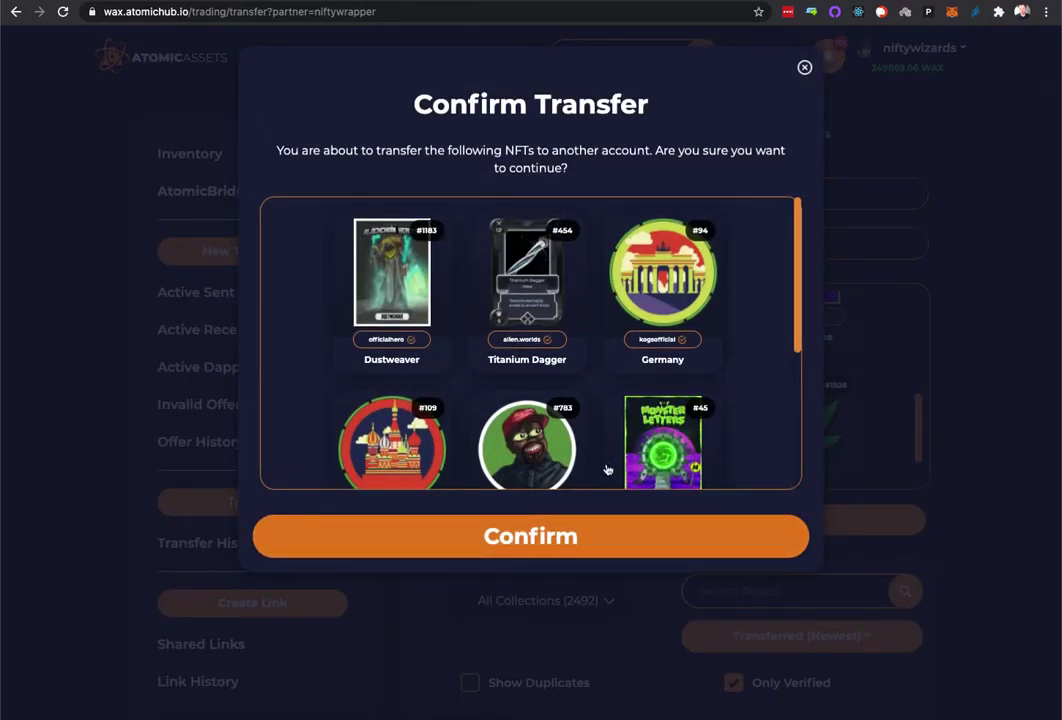
scroll(600, 460, "down", 3)
scroll(595, 452, "down", 3)
scroll(595, 452, "up", 6)
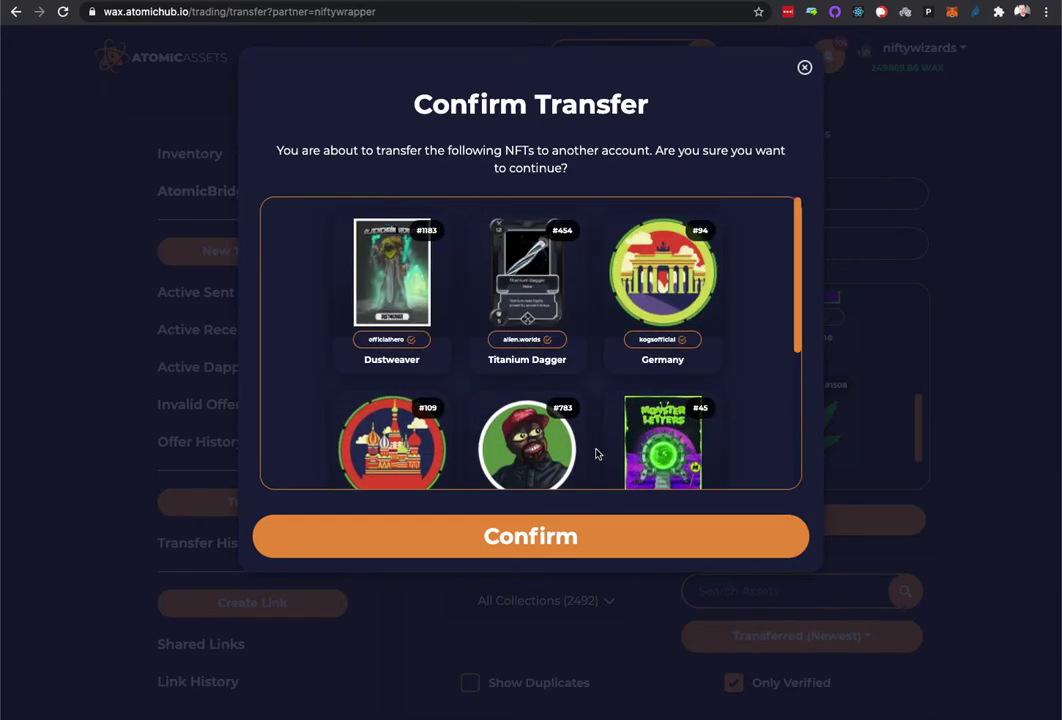
left_click(600, 546)
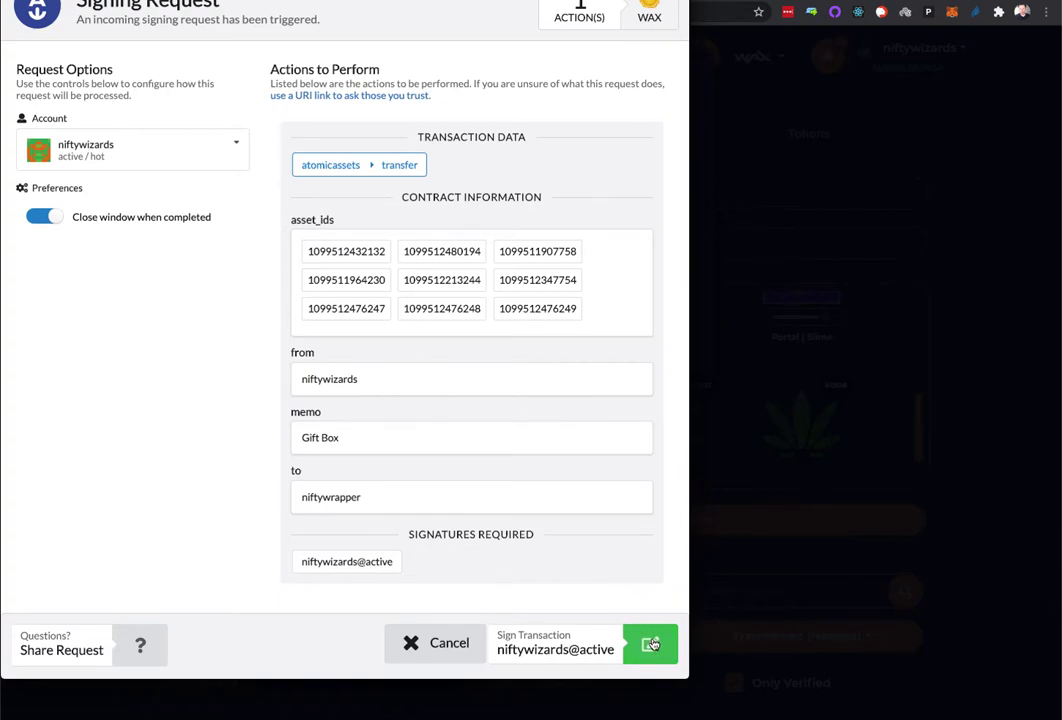
left_click(652, 645)
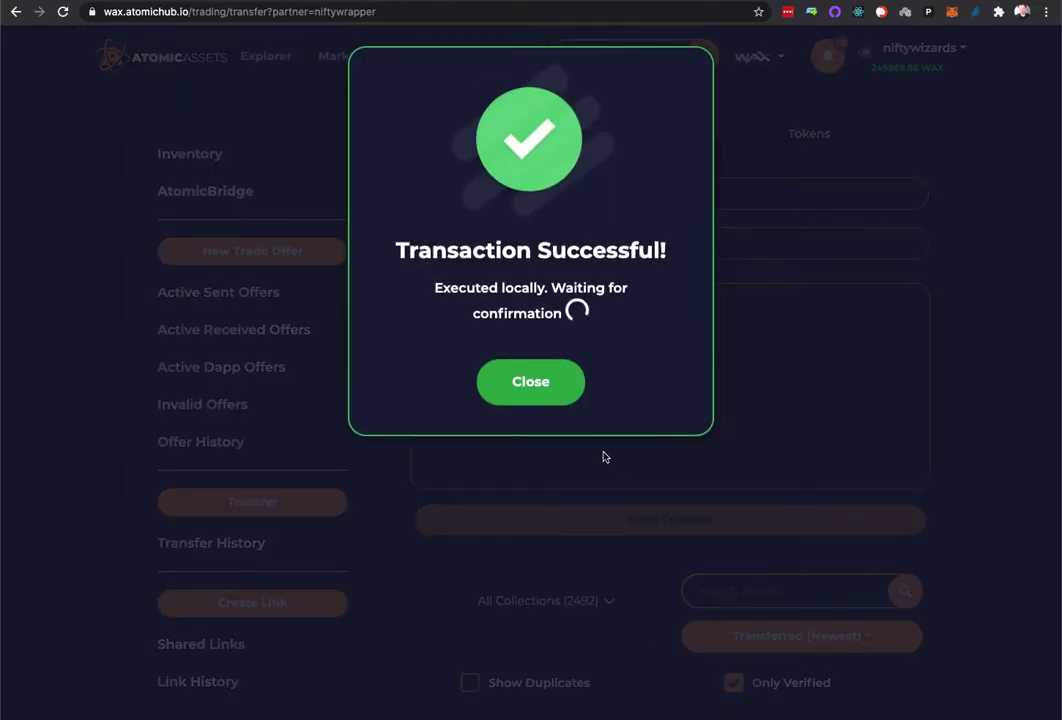
left_click(530, 357)
mouse_move(922, 48)
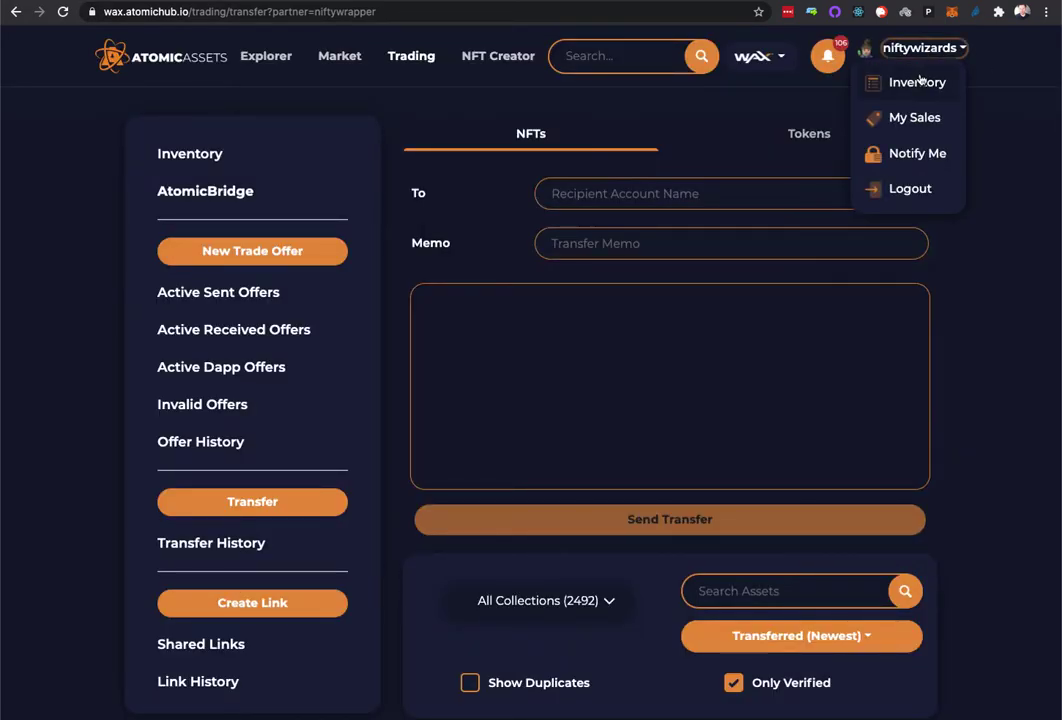
- Show unverified items in the inventory and open the returned Gift Box's details page
left_click(917, 82)
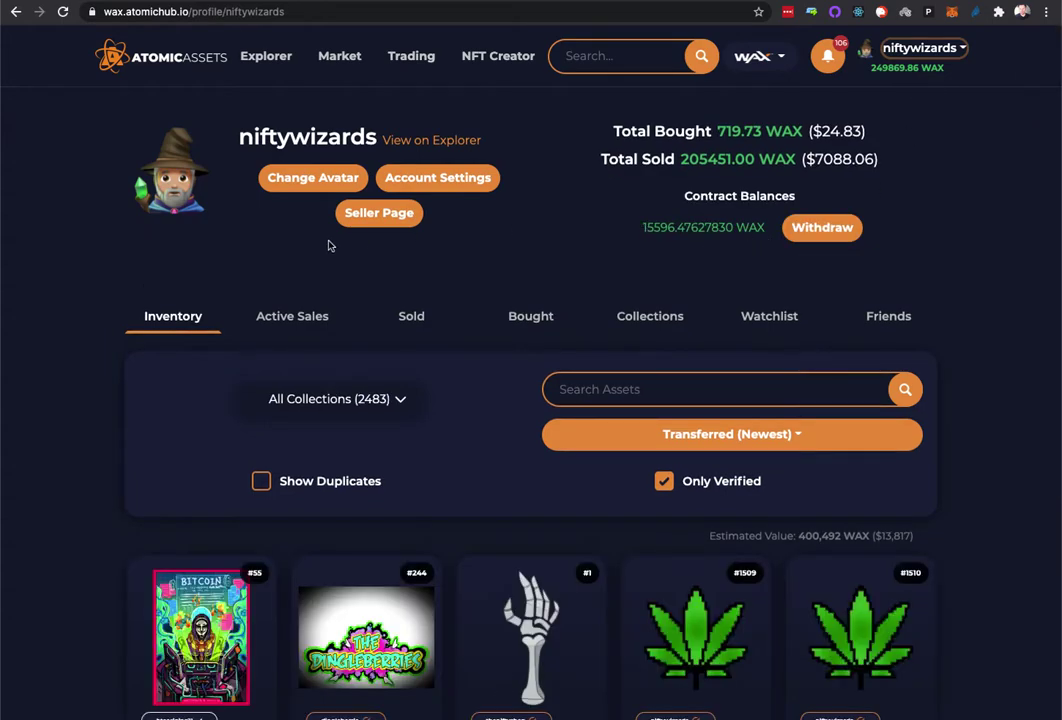
scroll(107, 348, "down", 1)
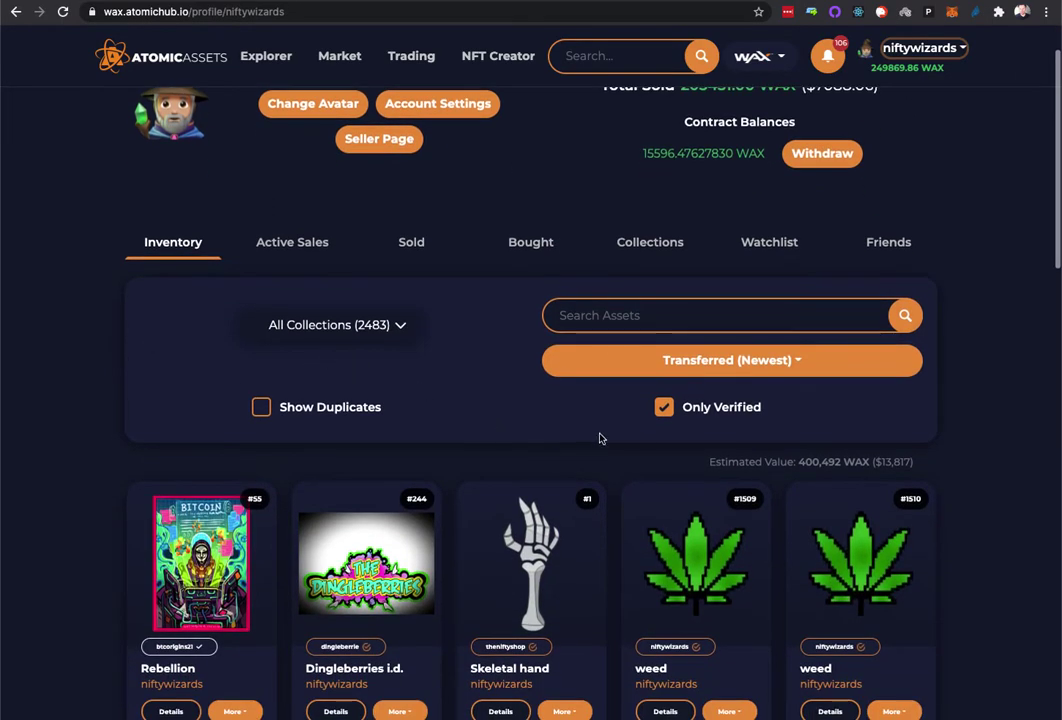
left_click(667, 412)
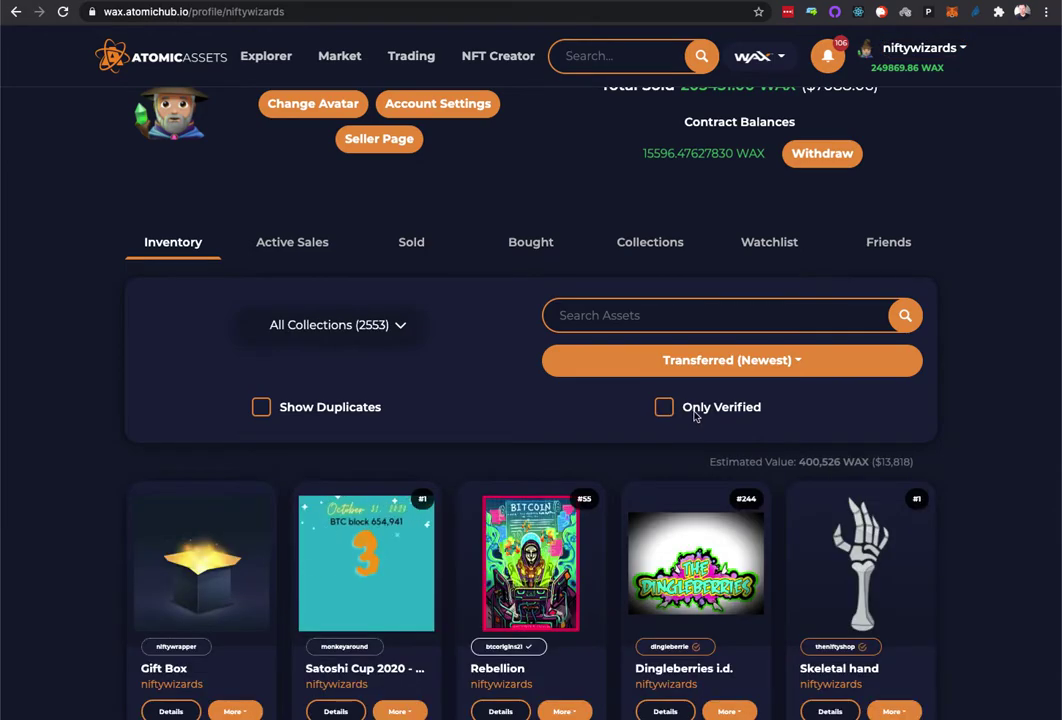
scroll(98, 403, "down", 1)
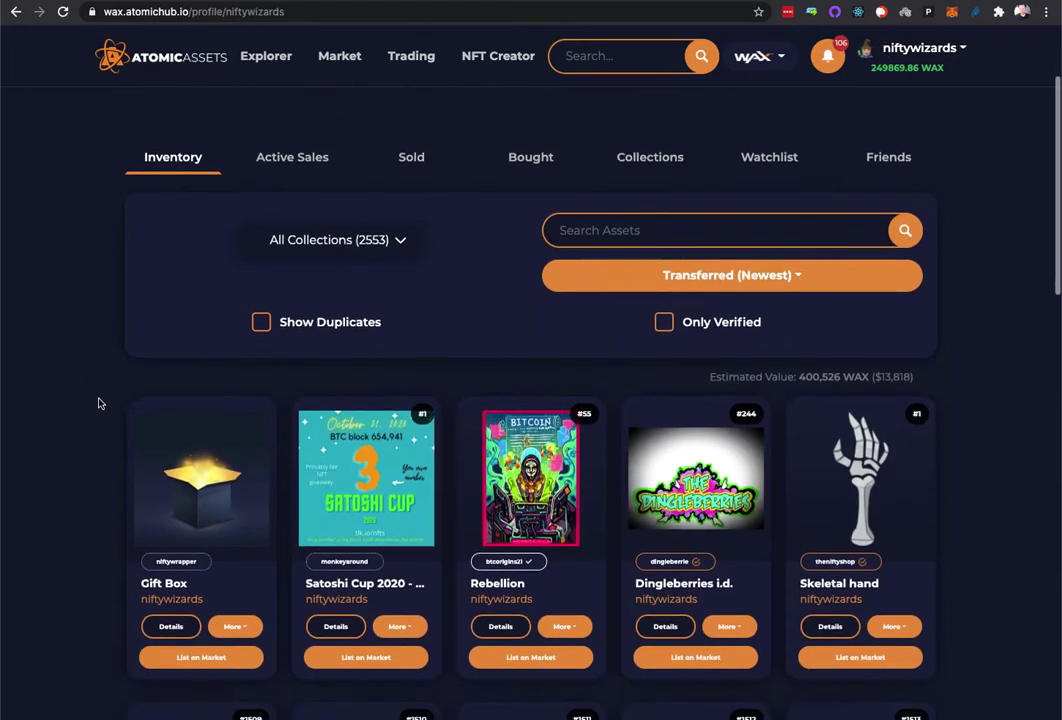
scroll(98, 403, "down", 2)
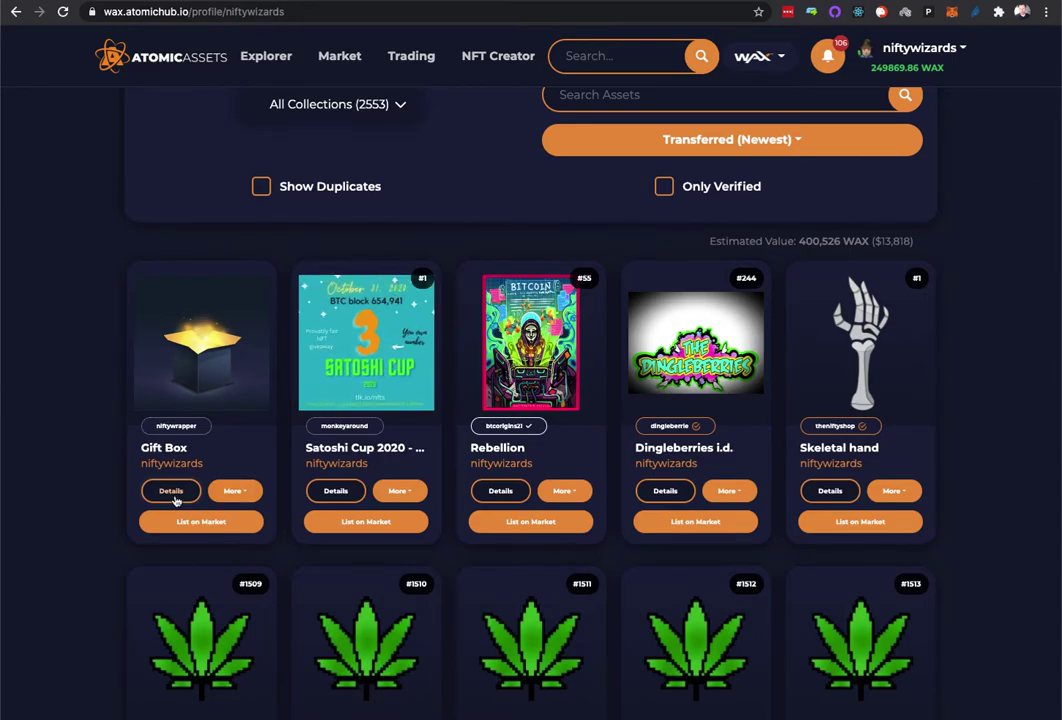
left_click(171, 491)
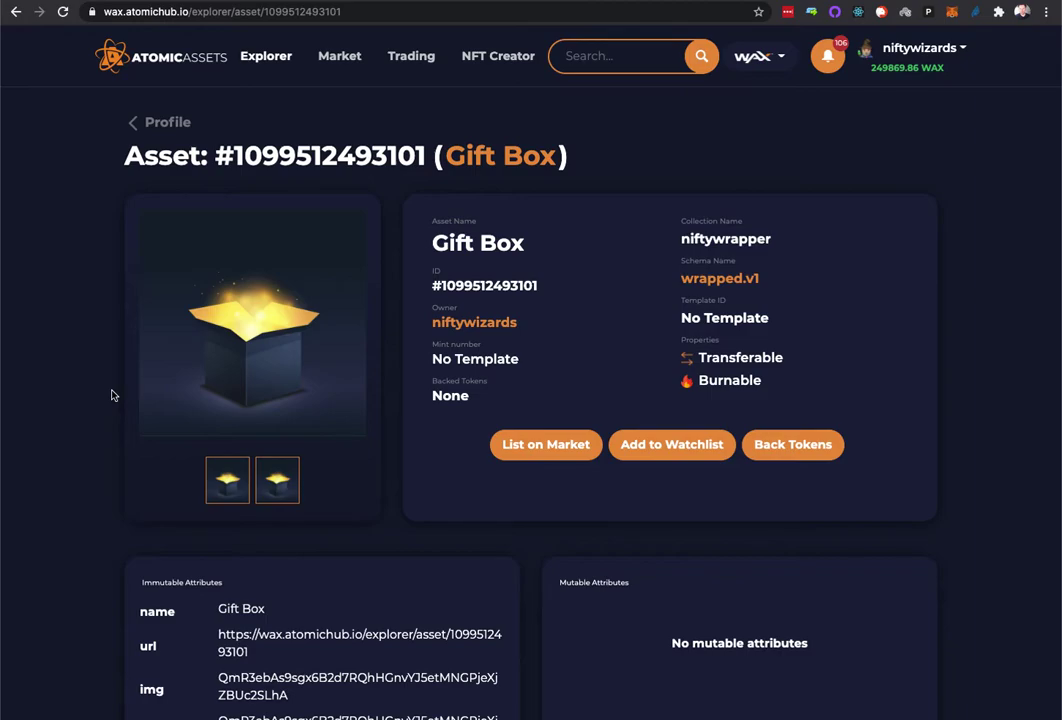
scroll(118, 404, "down", 3)
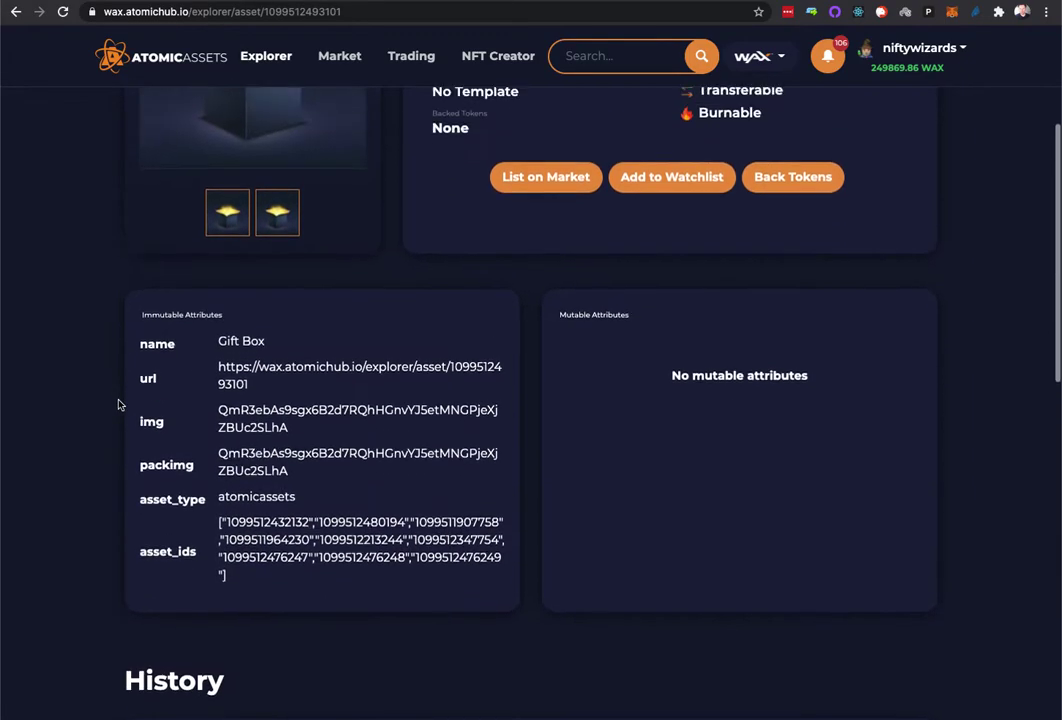
scroll(118, 404, "up", 2)
scroll(200, 470, "down", 2)
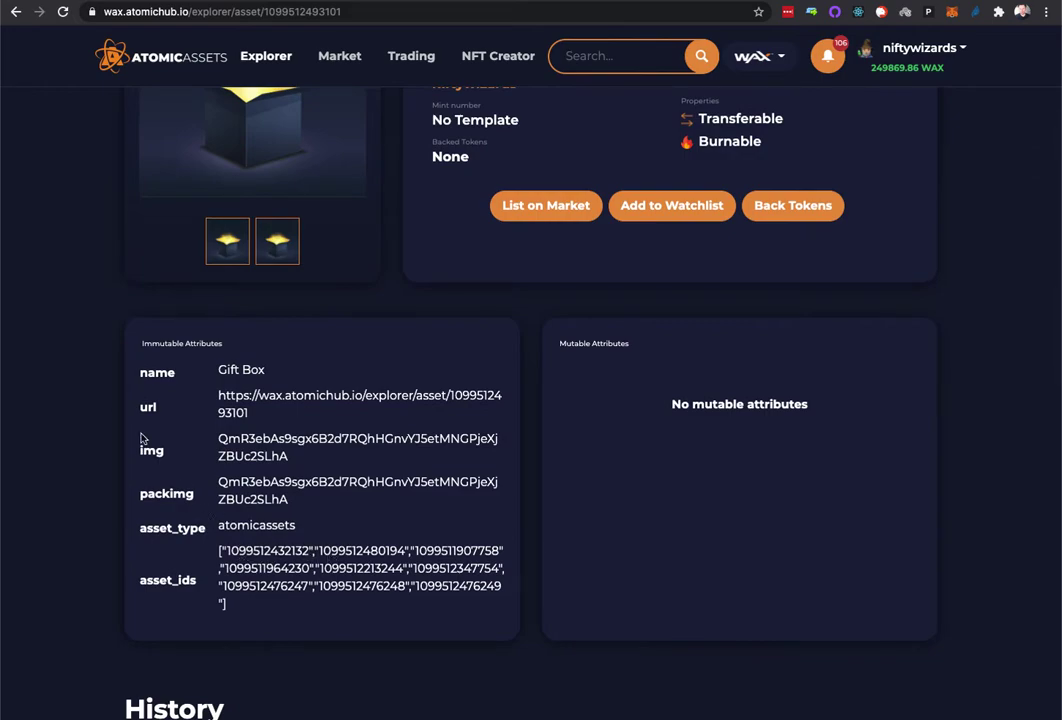
scroll(115, 399, "up", 2)
scroll(115, 399, "up", 1)
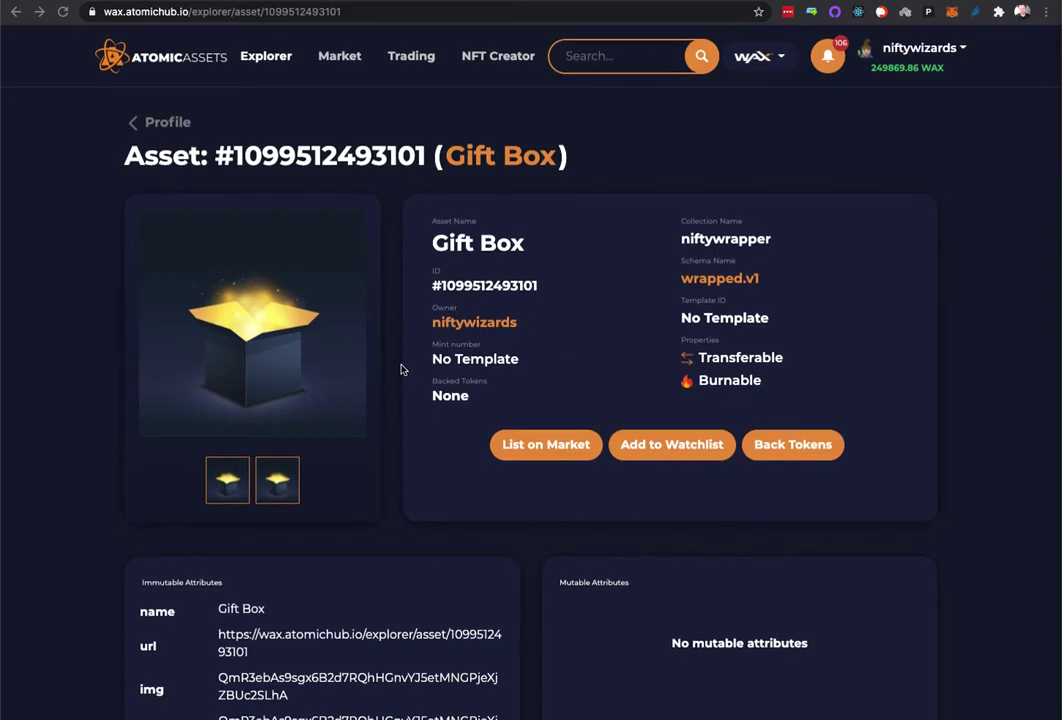
scroll(403, 396, "down", 2)
scroll(403, 396, "down", 1)
scroll(351, 498, "up", 1)
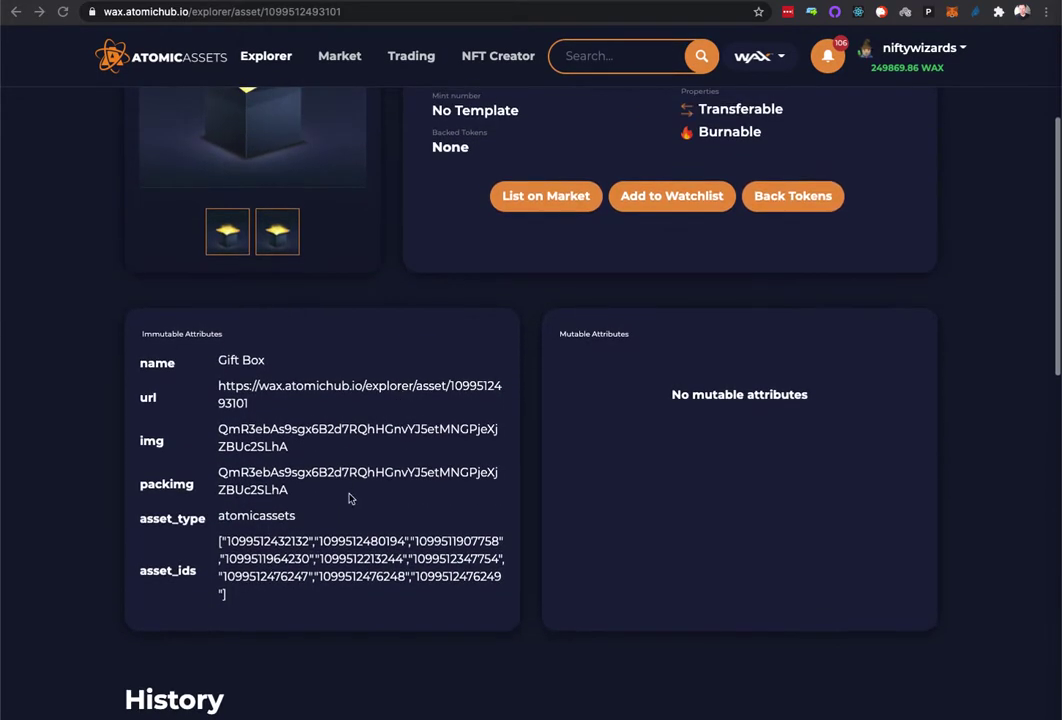
scroll(441, 519, "up", 2)
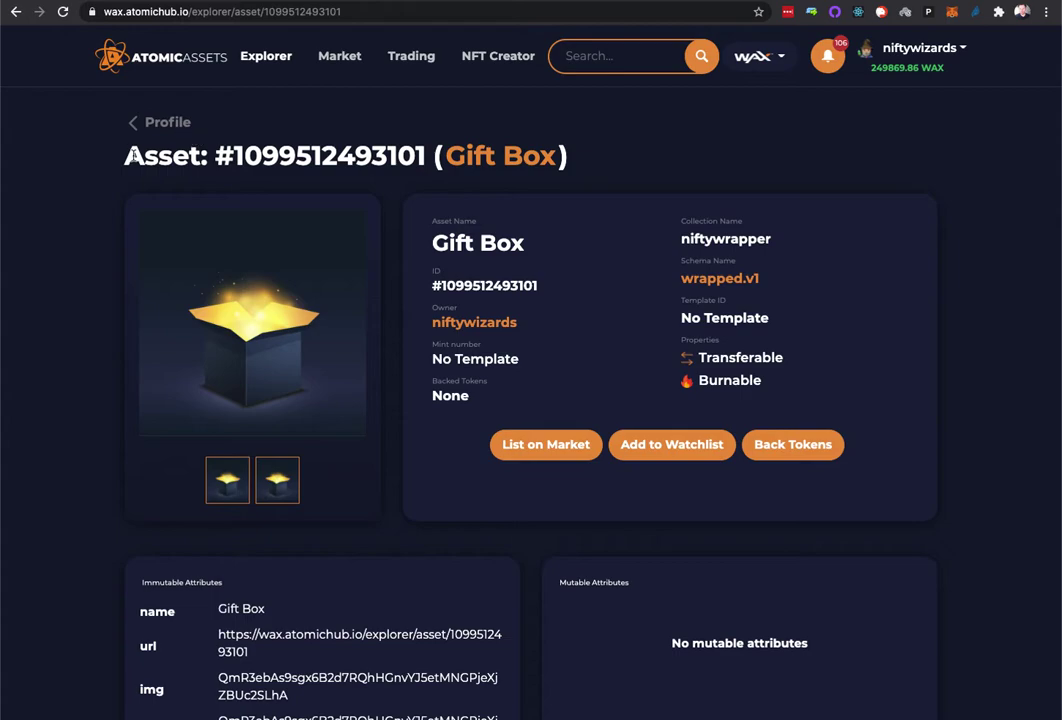
left_click_drag(122, 155, 395, 155)
left_click(441, 133)
- Return to the profile inventory via the account menu and scroll to the Gift Box card
left_click(916, 52)
left_click(914, 82)
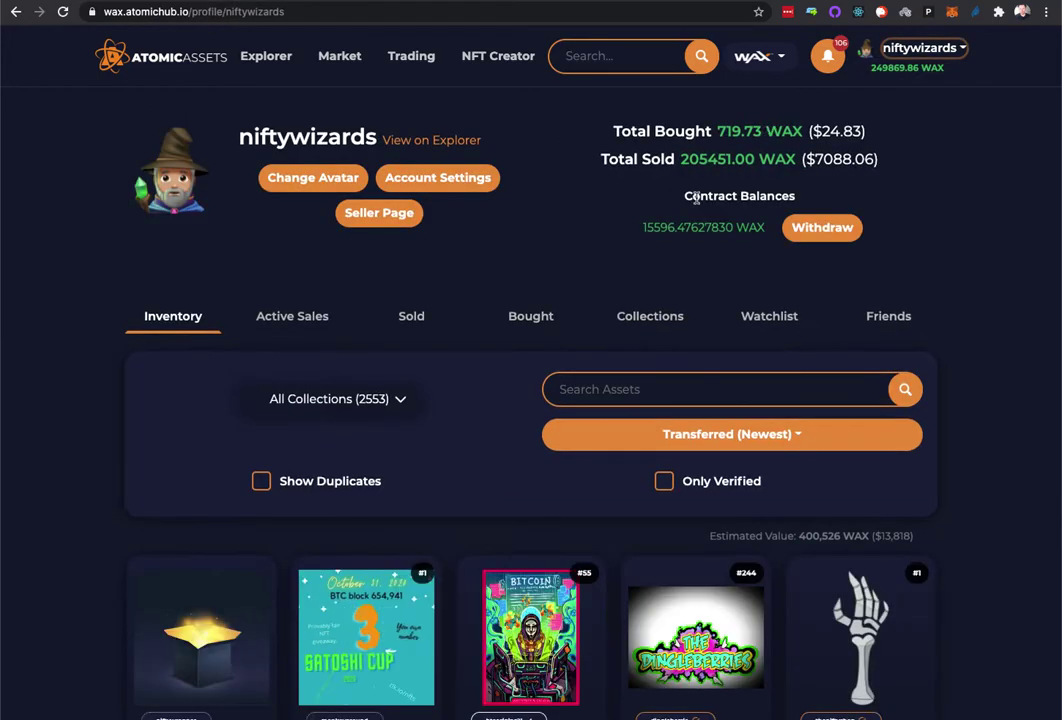
scroll(673, 507, "down", 2)
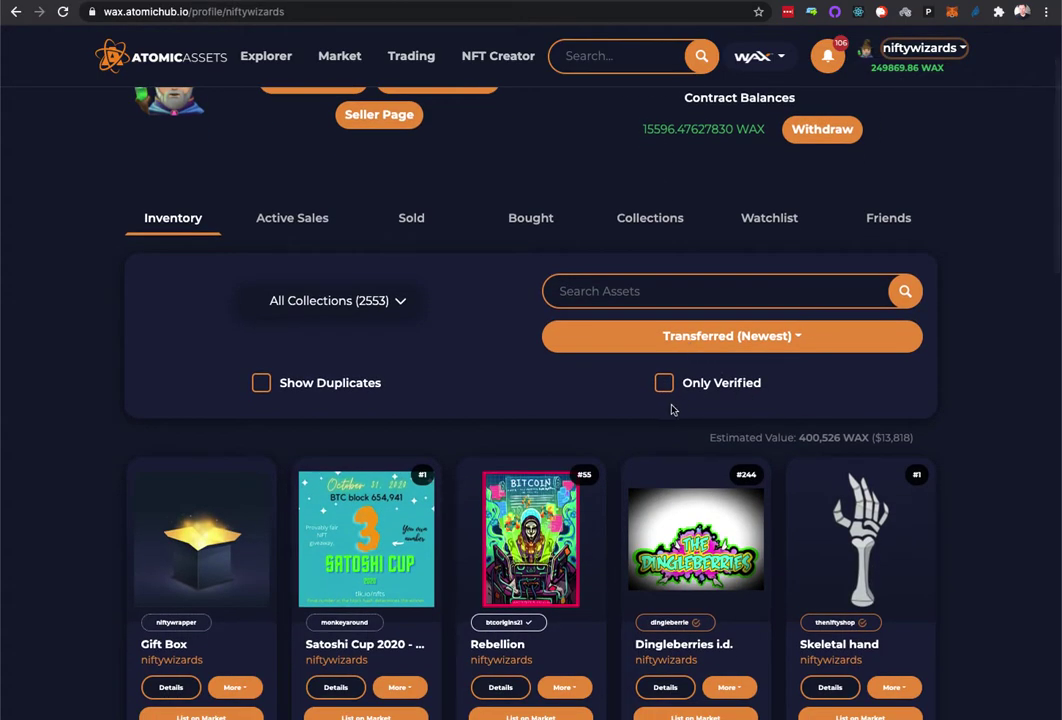
scroll(680, 407, "down", 1)
scroll(680, 407, "down", 1)
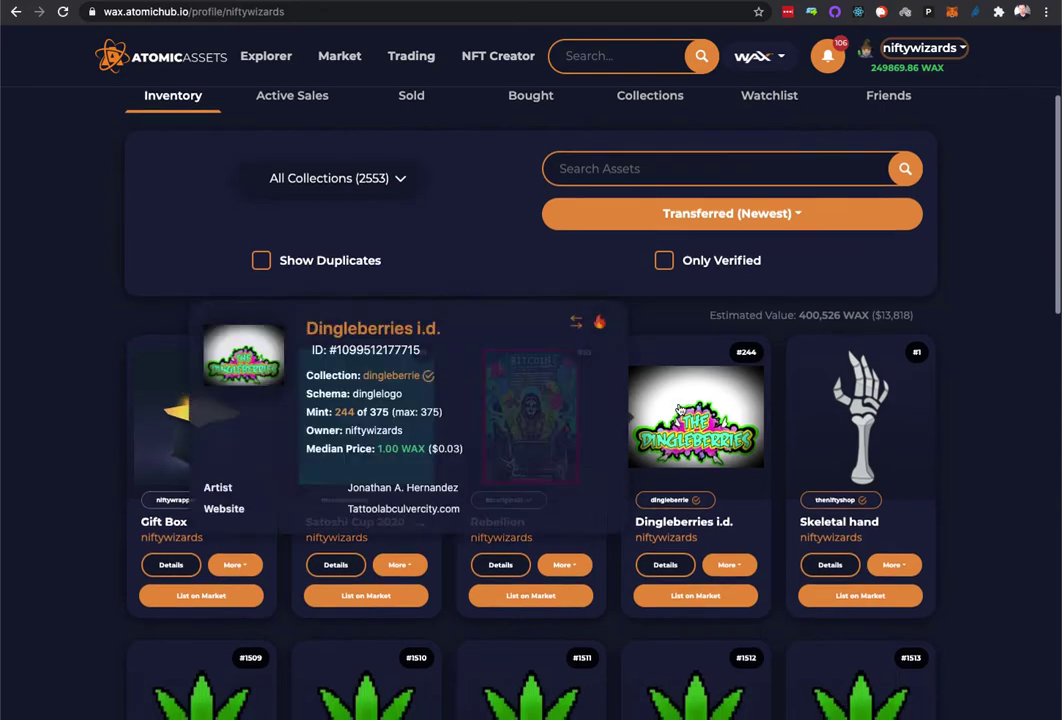
- Draft a Gift Box market listing priced at 10000 WAX, netting 8300 WAX
left_click(220, 598)
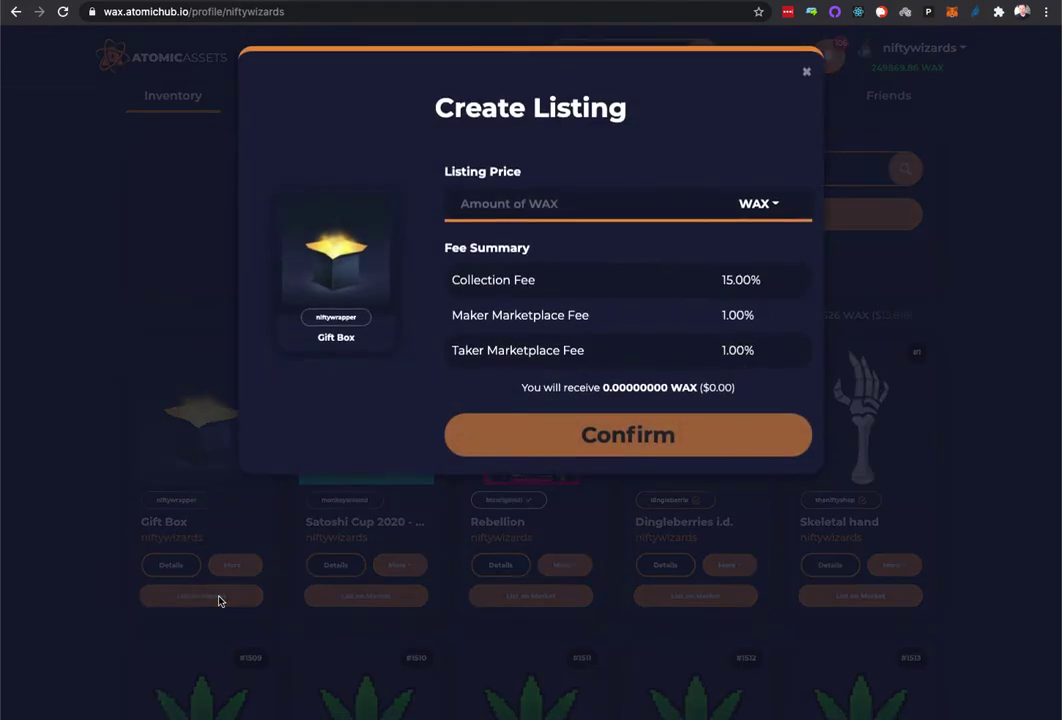
left_click(503, 205)
type("1")
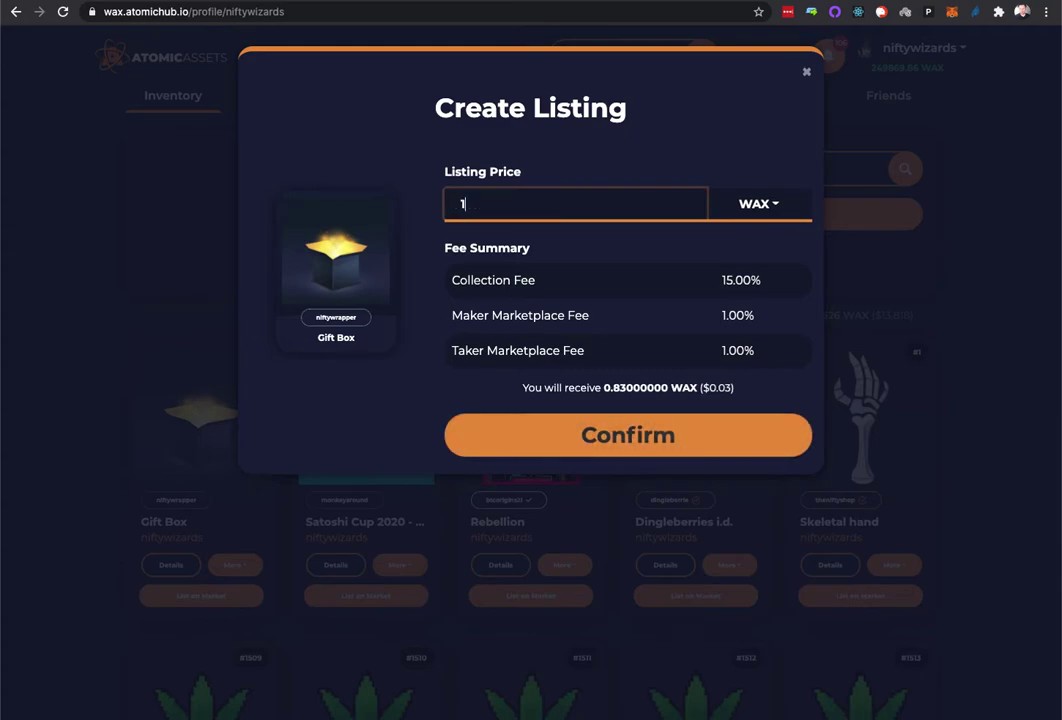
type("0000")
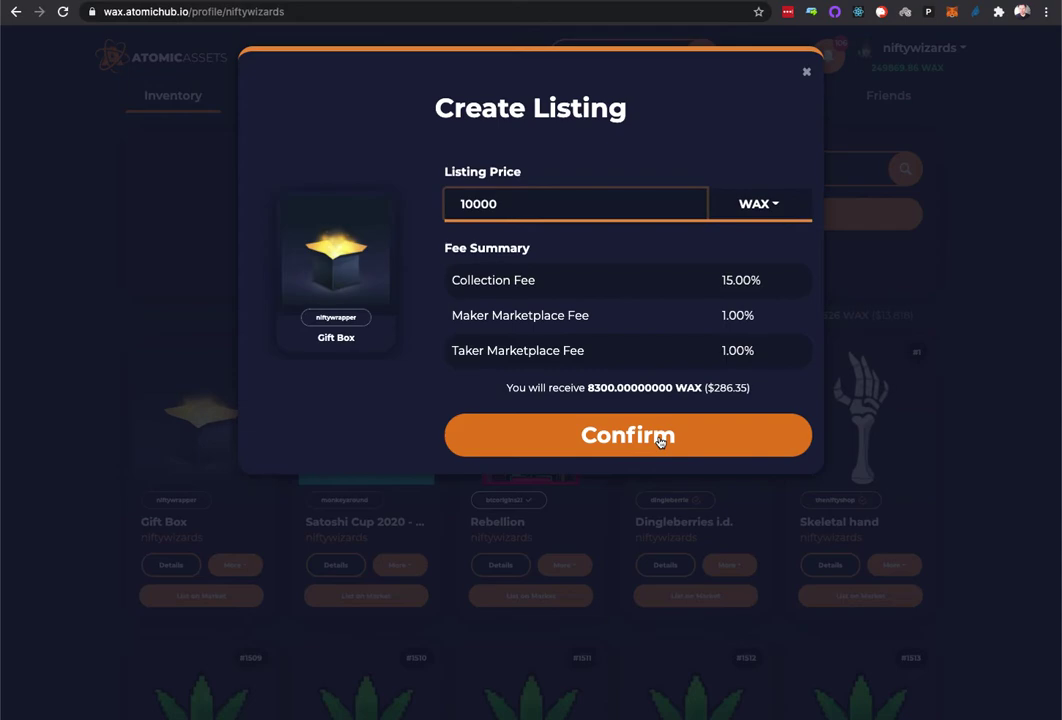
- Confirm the listing and sign it in Anchor with the niftywizards active permission
left_click(659, 442)
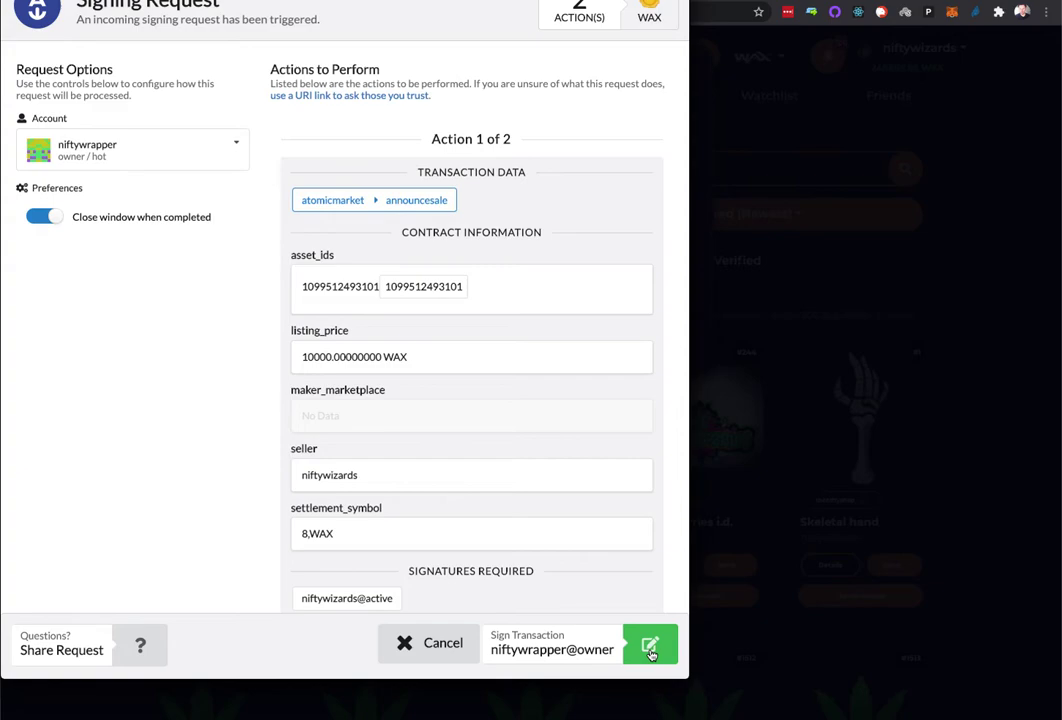
left_click(119, 154)
scroll(164, 247, "down", 3)
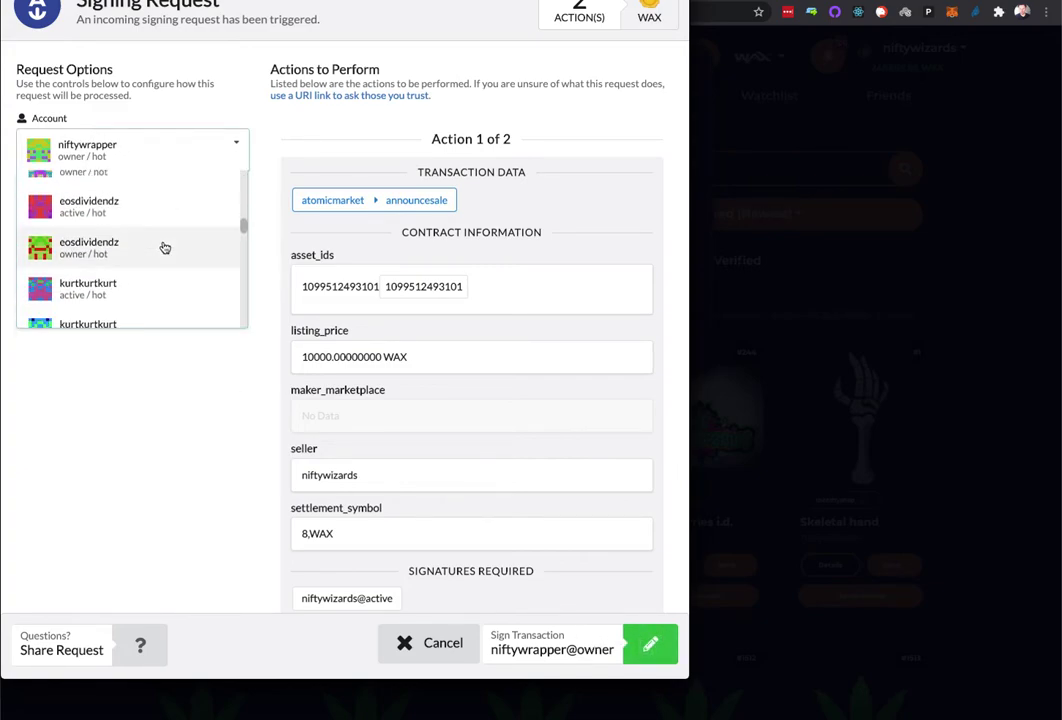
scroll(164, 247, "down", 3)
scroll(164, 247, "down", 3)
scroll(164, 247, "down", 1)
scroll(156, 265, "down", 1)
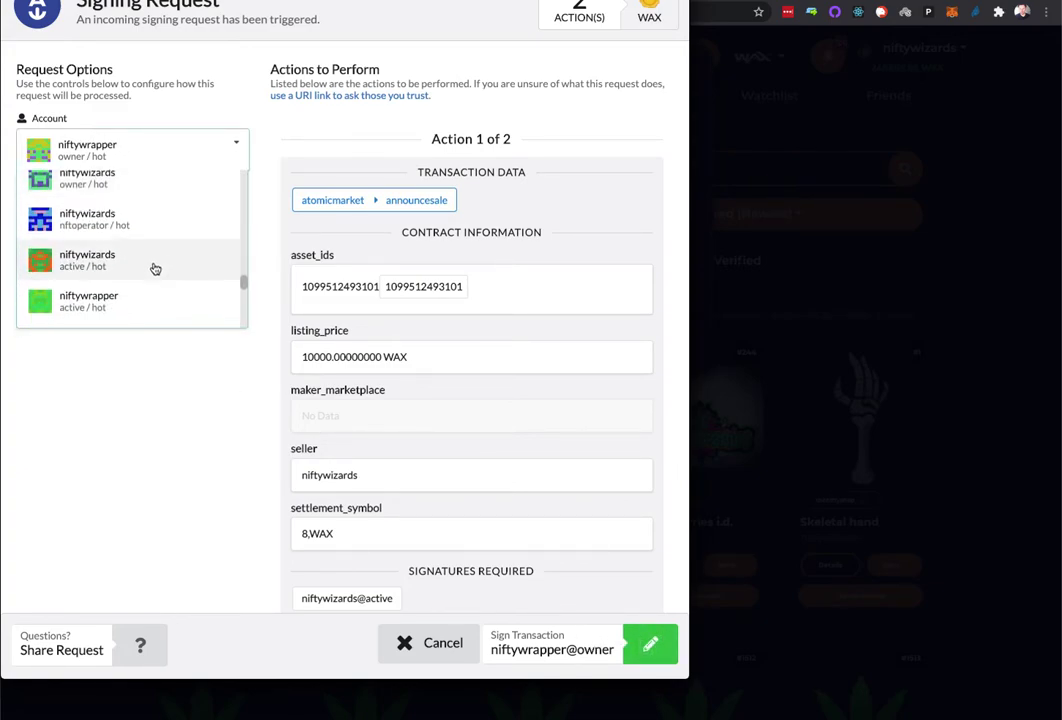
scroll(148, 290, "down", 1)
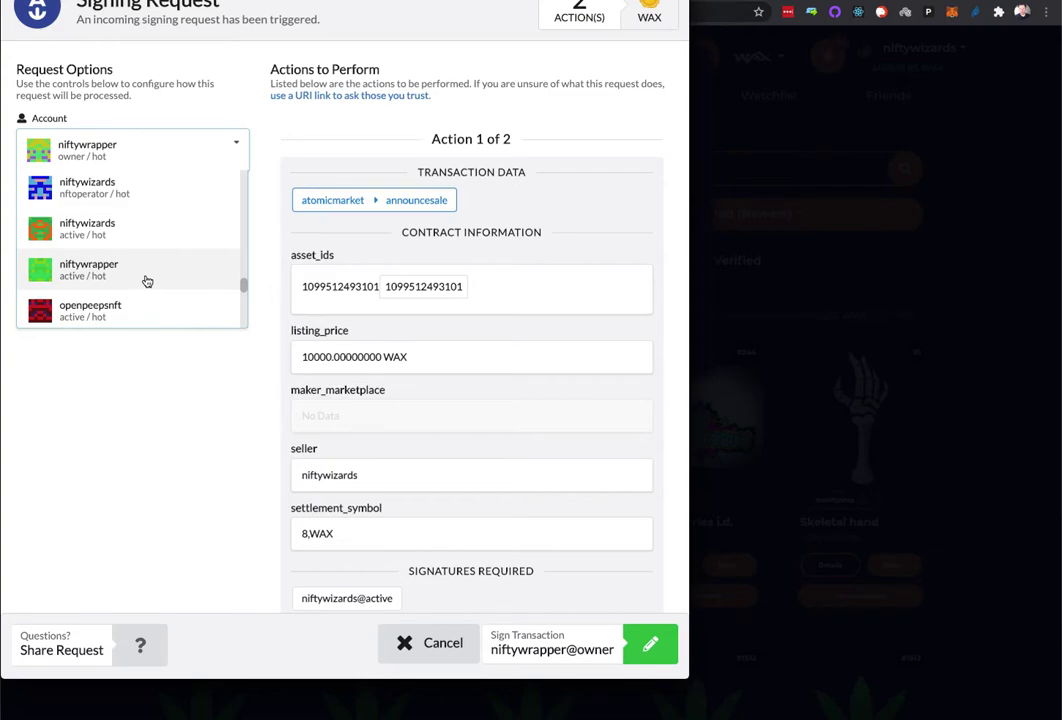
scroll(146, 280, "up", 1)
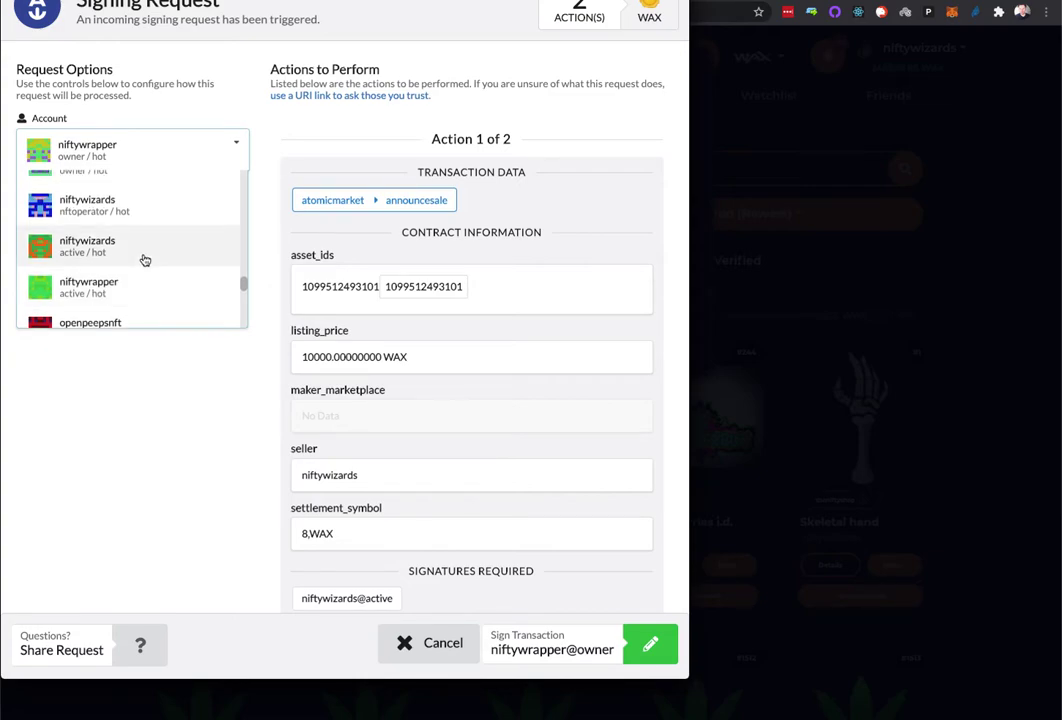
left_click(145, 260)
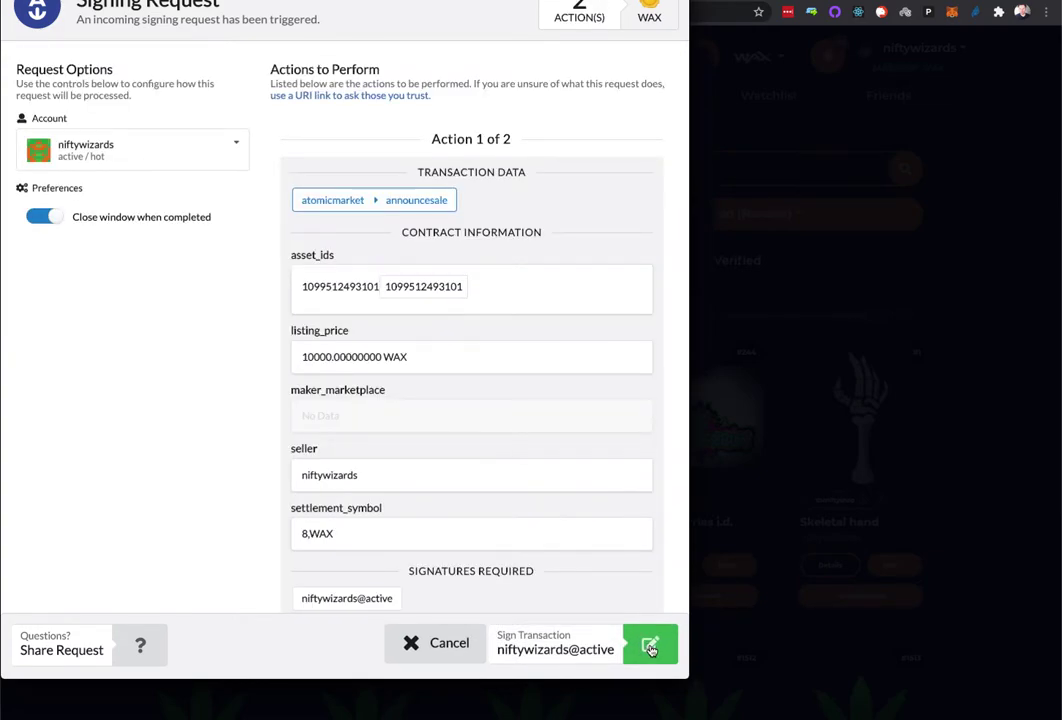
left_click(650, 648)
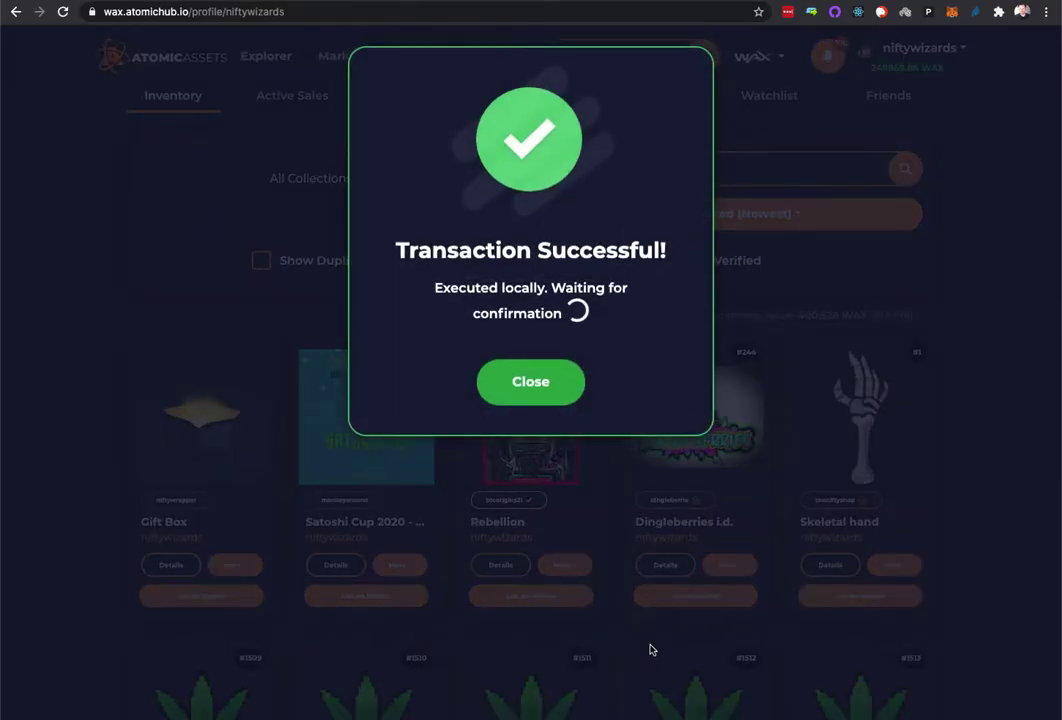
- Dismiss the success message and open the Gift Box sale #782222 page from active sales
left_click(563, 357)
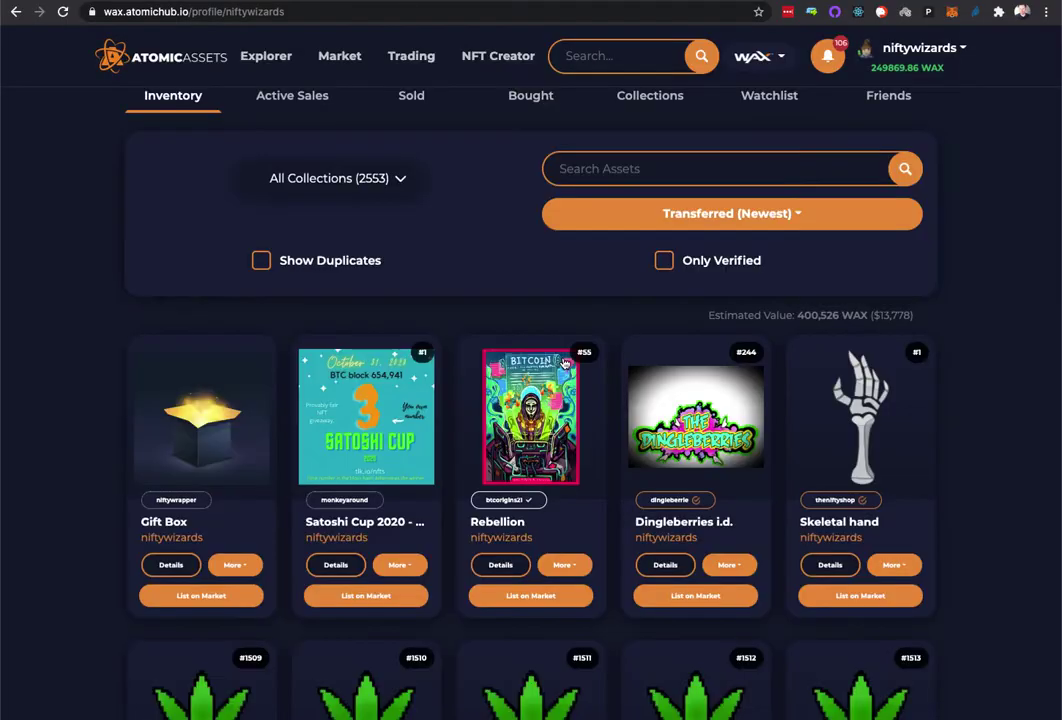
left_click(896, 48)
left_click(911, 118)
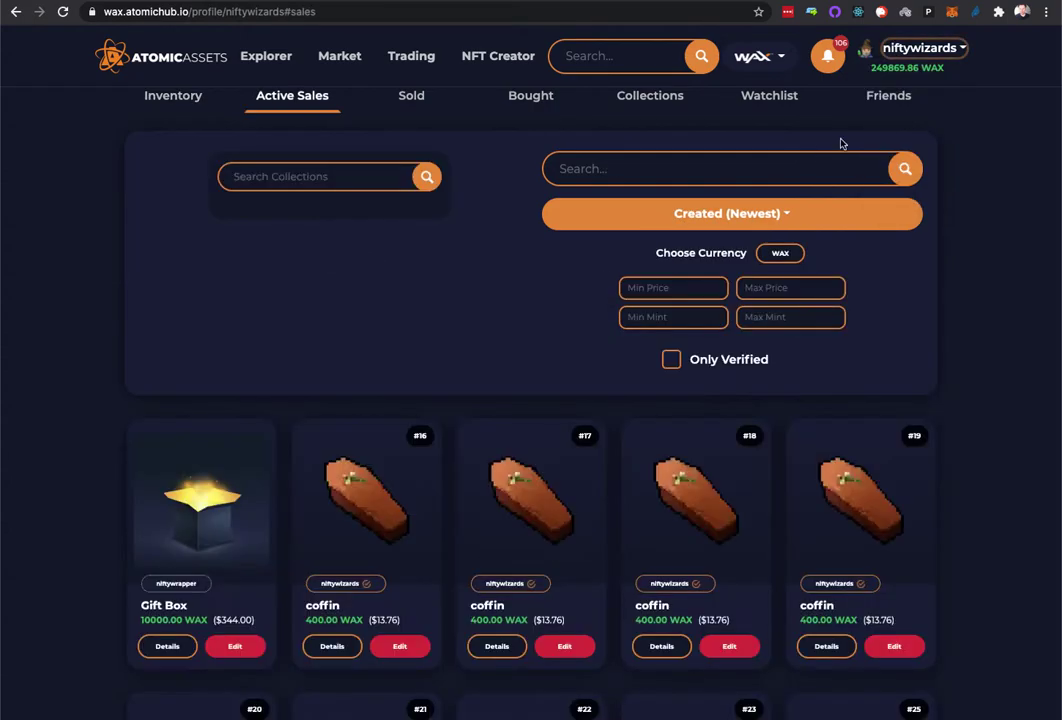
scroll(187, 310, "down", 2)
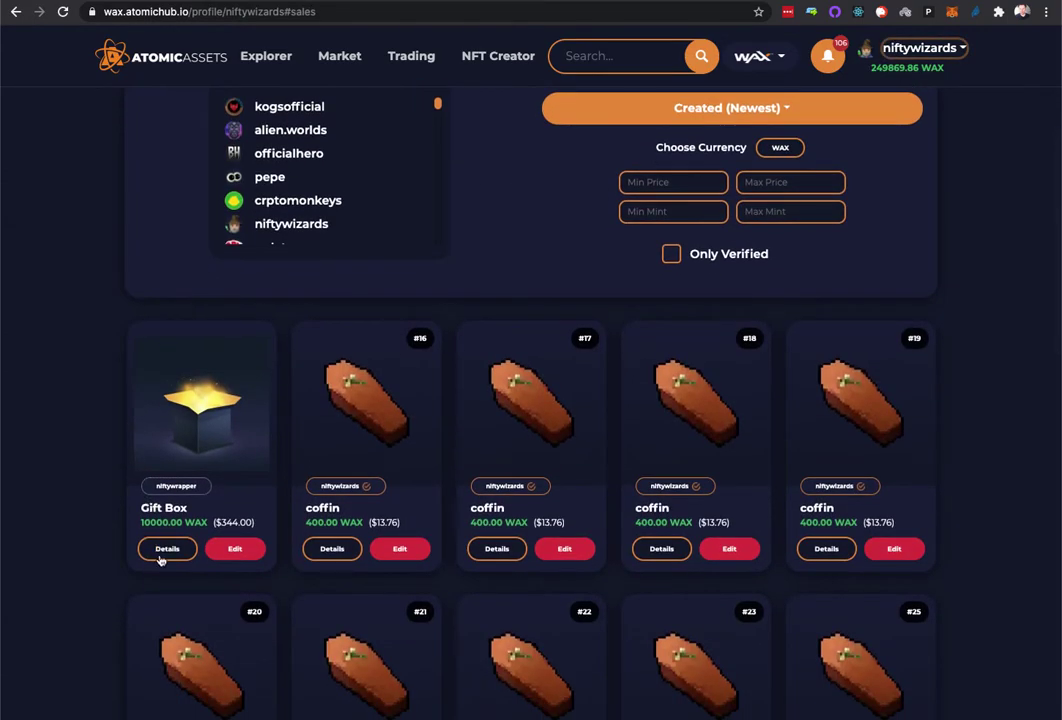
left_click(163, 549)
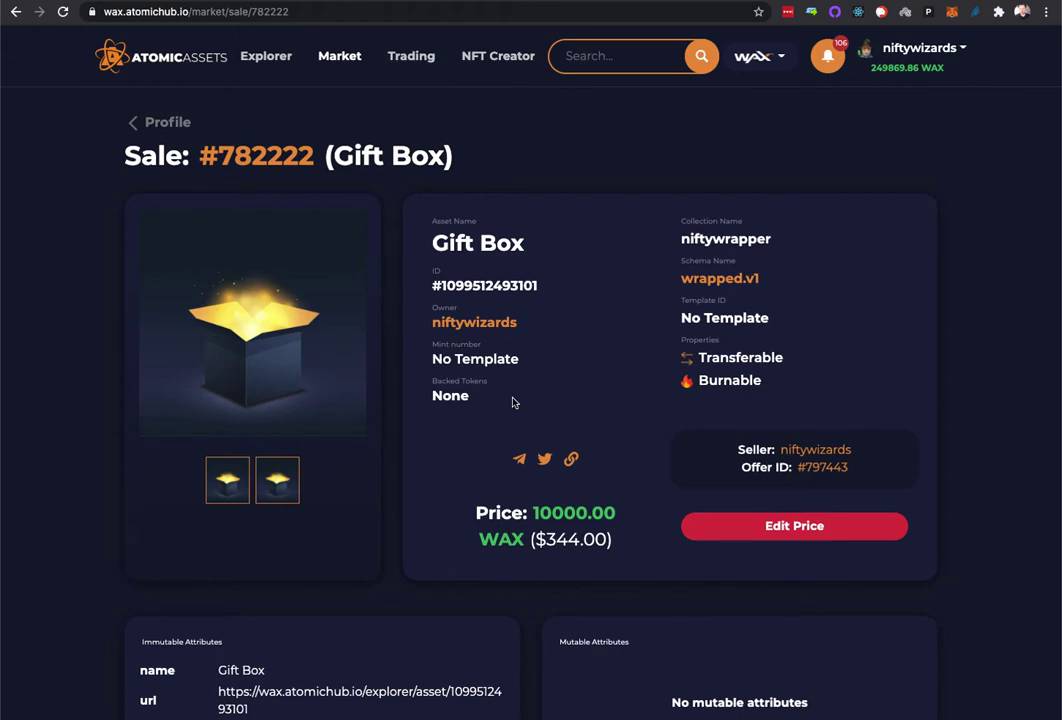
scroll(513, 404, "down", 1)
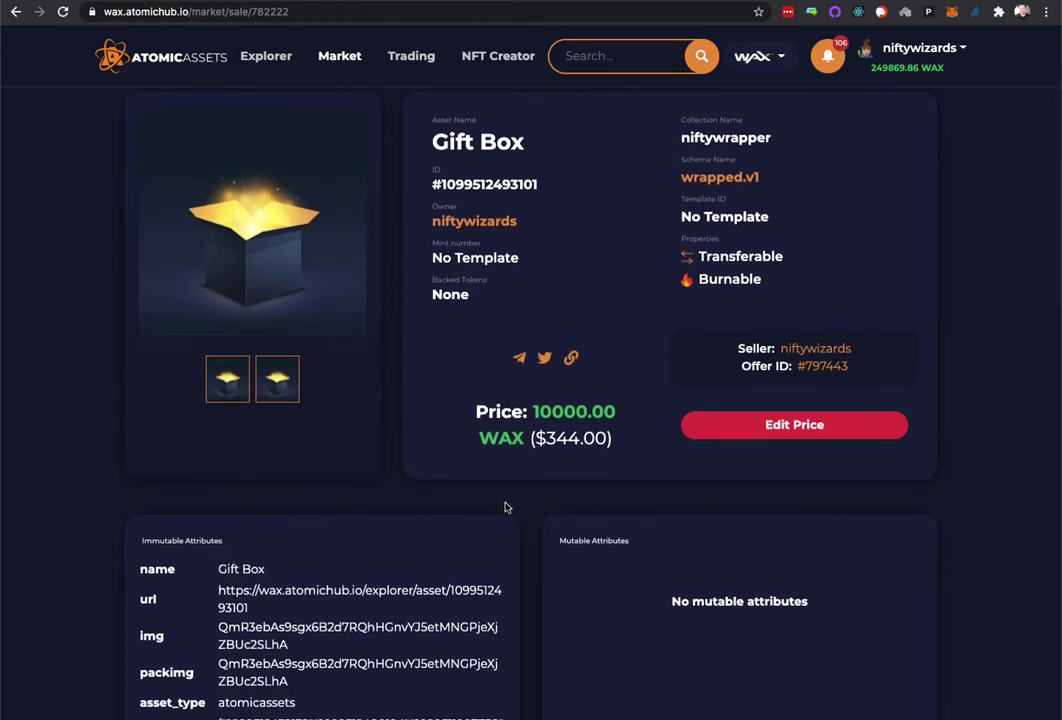
scroll(505, 507, "up", 1)
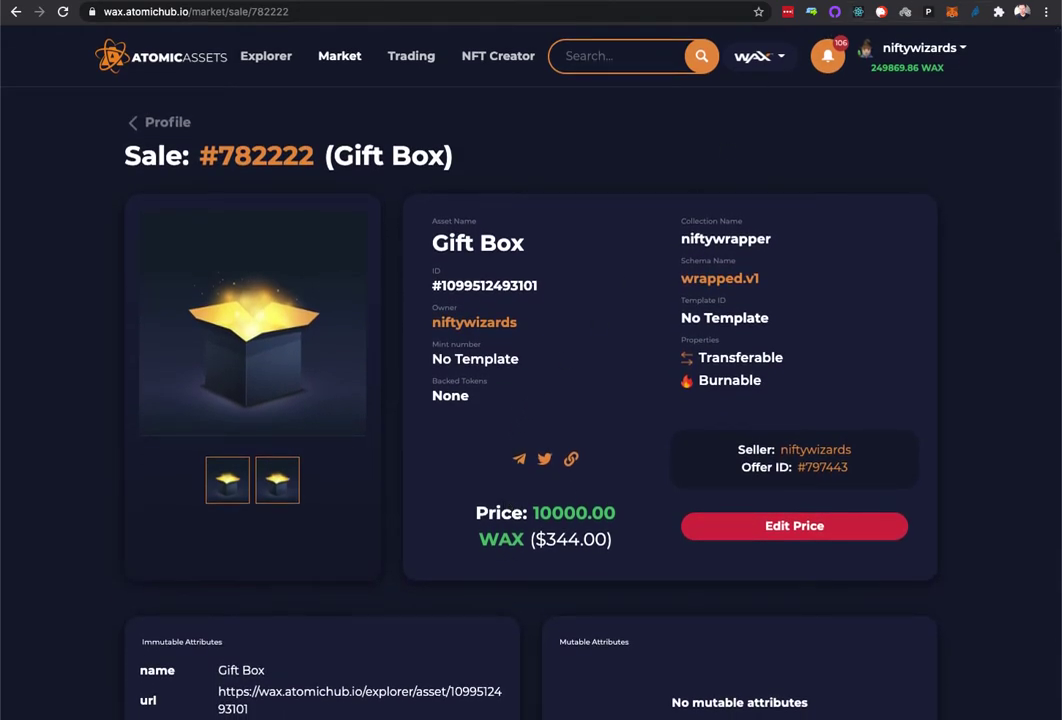
- Go back to the profile inventory and scroll to the Gift Box card
key("alt+Left")
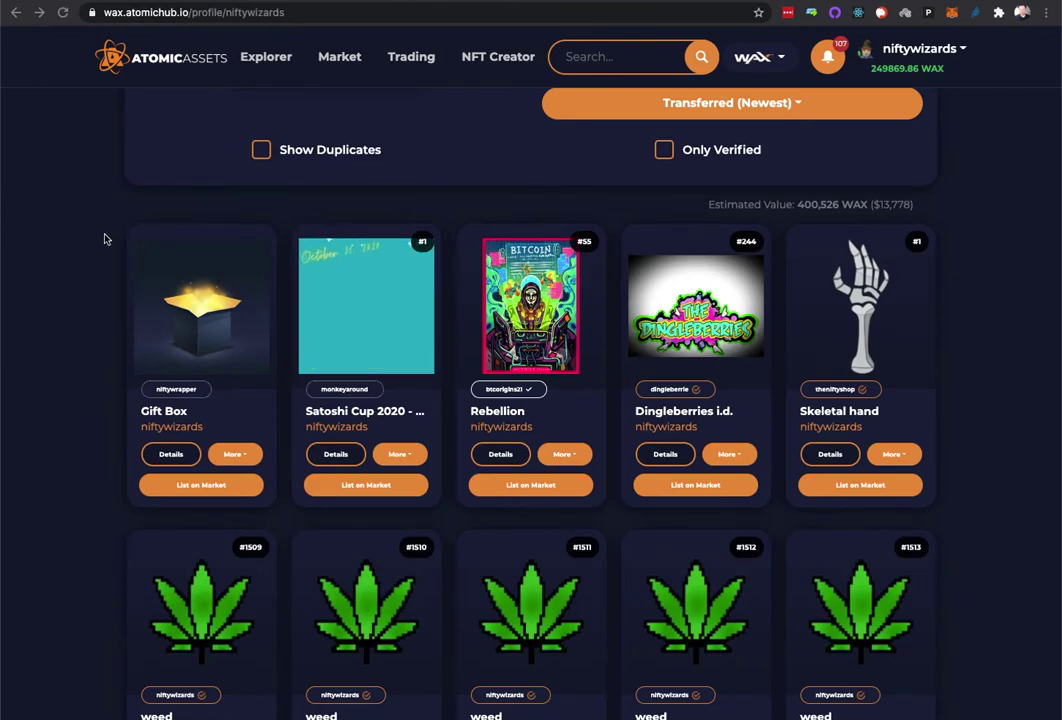
scroll(105, 237, "up", 1)
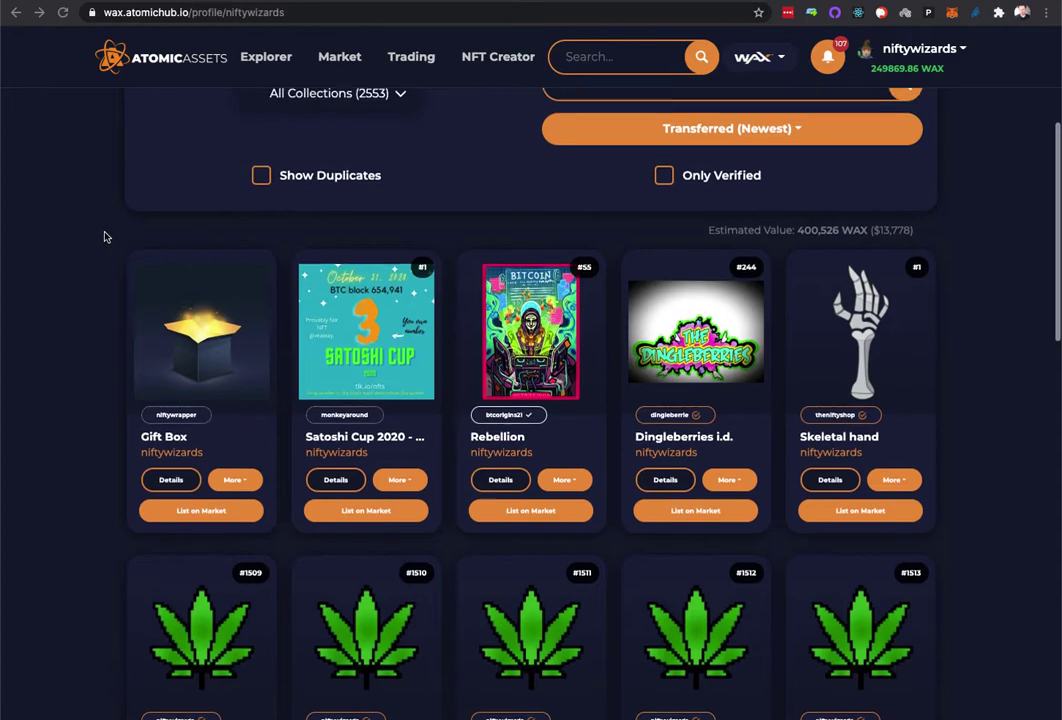
scroll(105, 237, "up", 2)
scroll(105, 237, "down", 1)
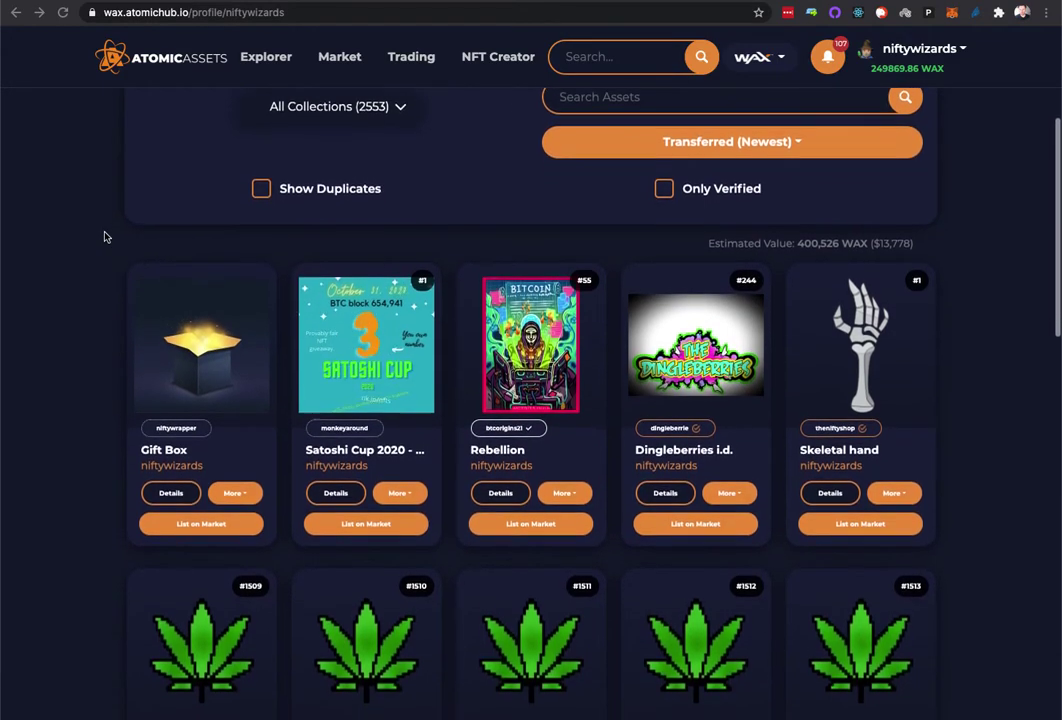
scroll(105, 237, "down", 3)
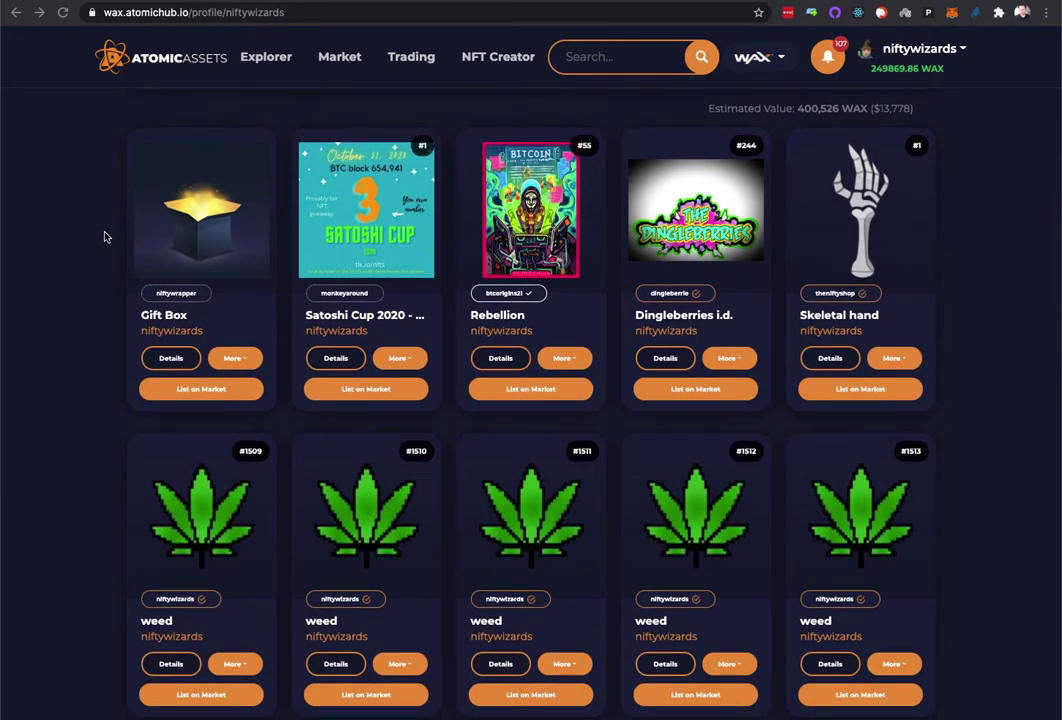
scroll(105, 237, "up", 5)
scroll(105, 237, "down", 1)
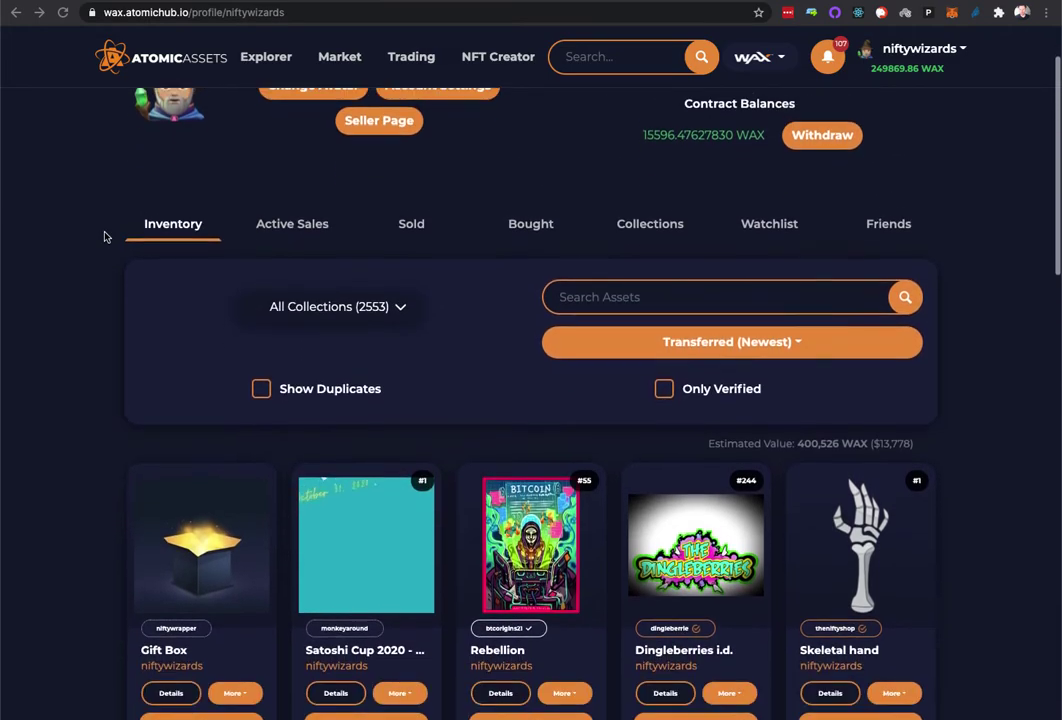
scroll(105, 237, "down", 4)
scroll(105, 237, "down", 1)
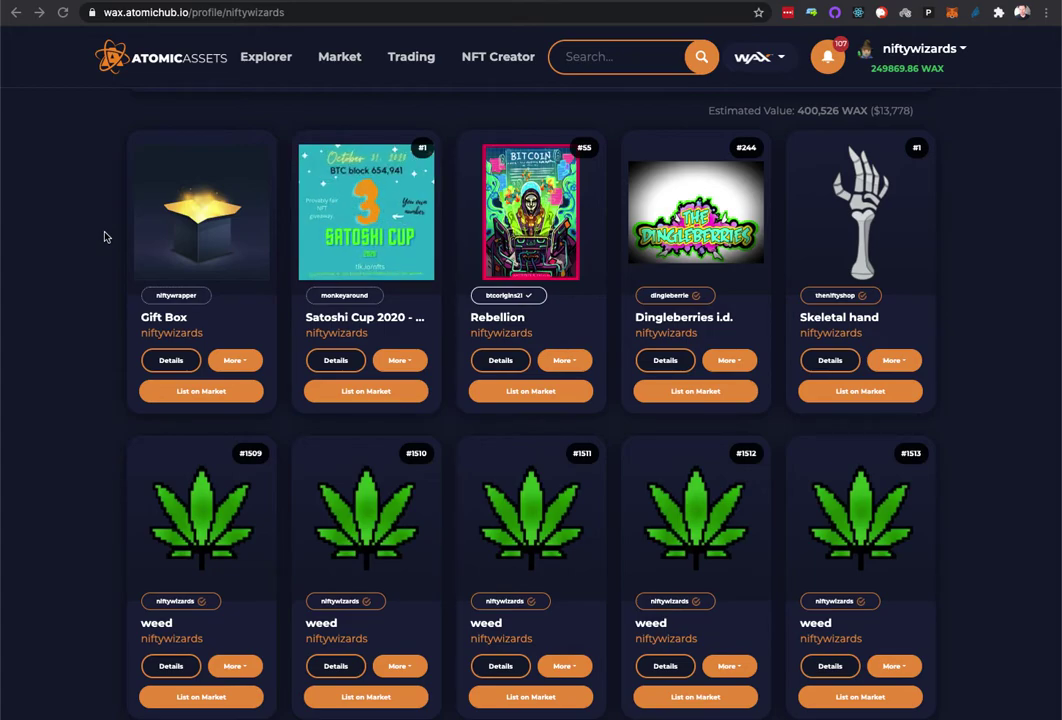
- Check the Gift Box details, then reveal its extra actions including burn
left_click(168, 362)
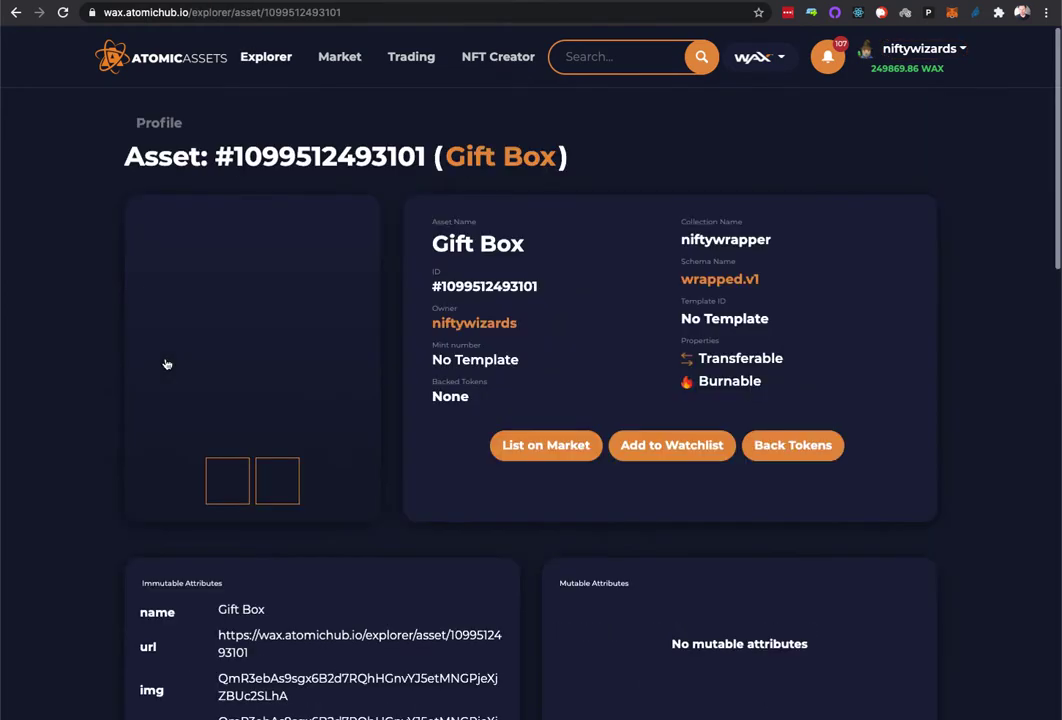
left_click(15, 12)
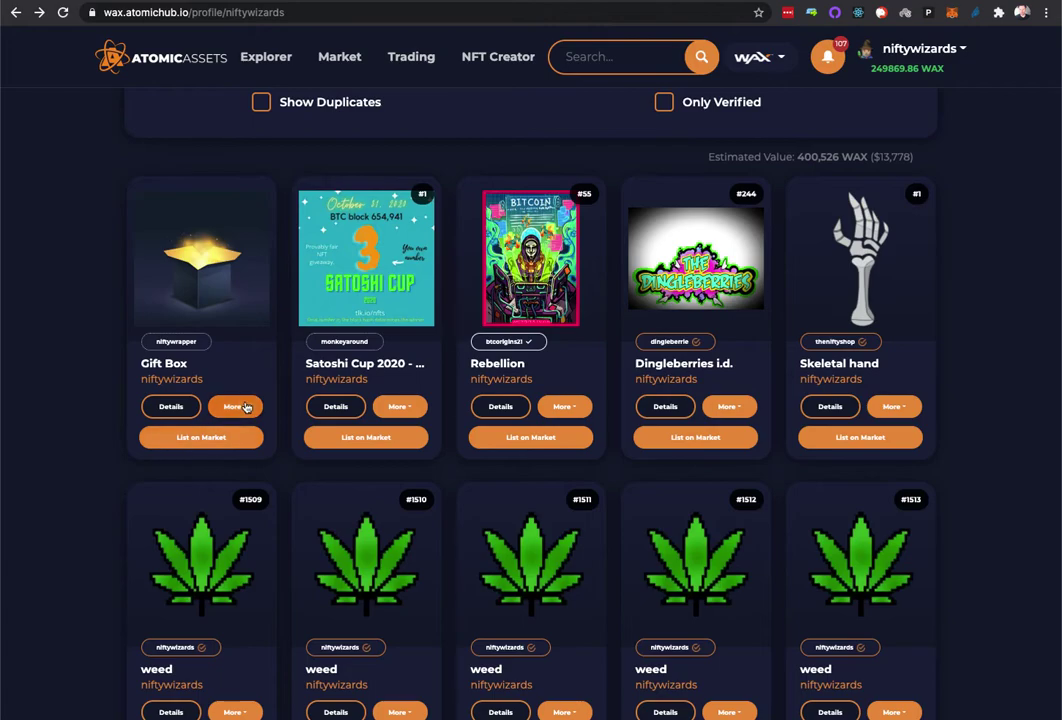
left_click(240, 406)
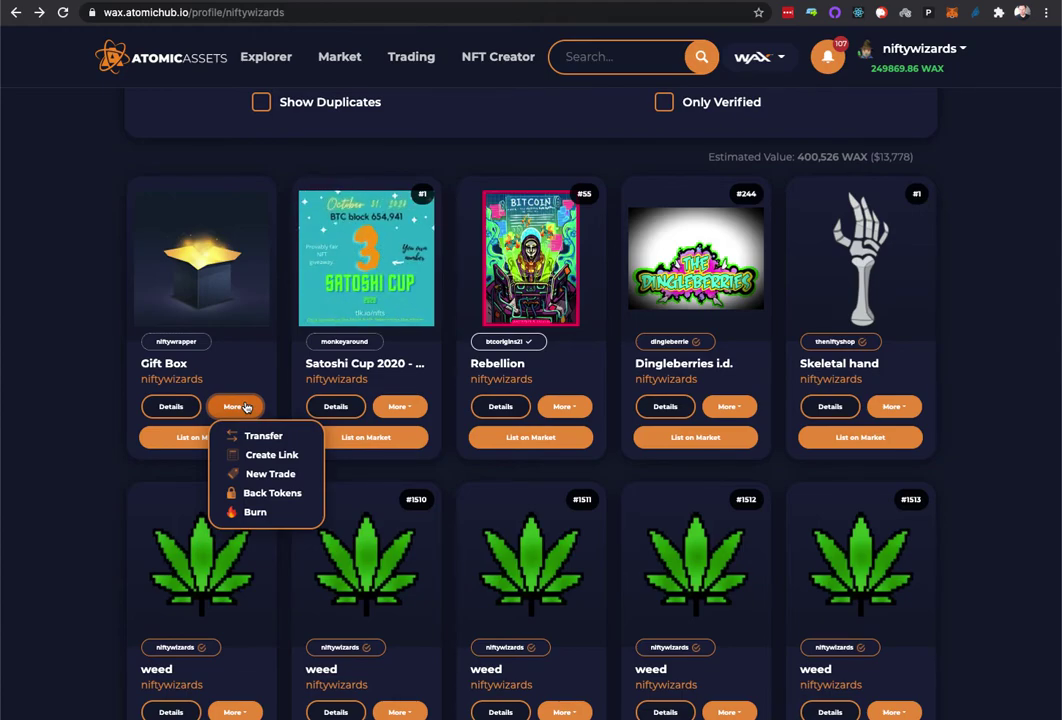
- Burn the Gift Box, acknowledging the permanent-loss warning and signing in Anchor
left_click(268, 512)
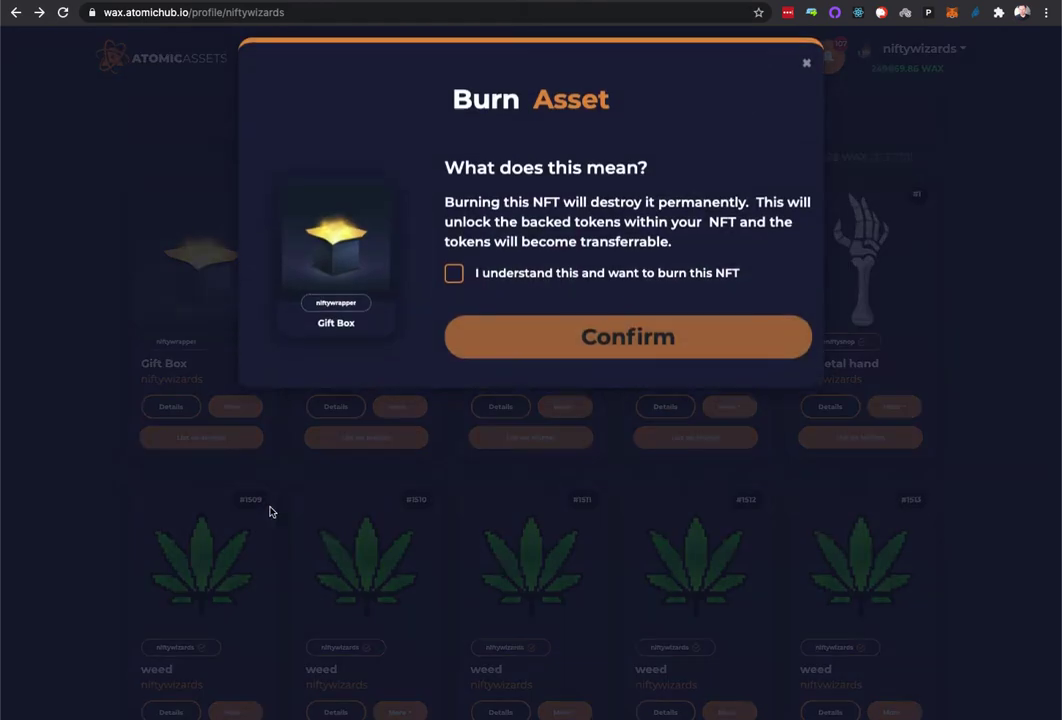
left_click(454, 286)
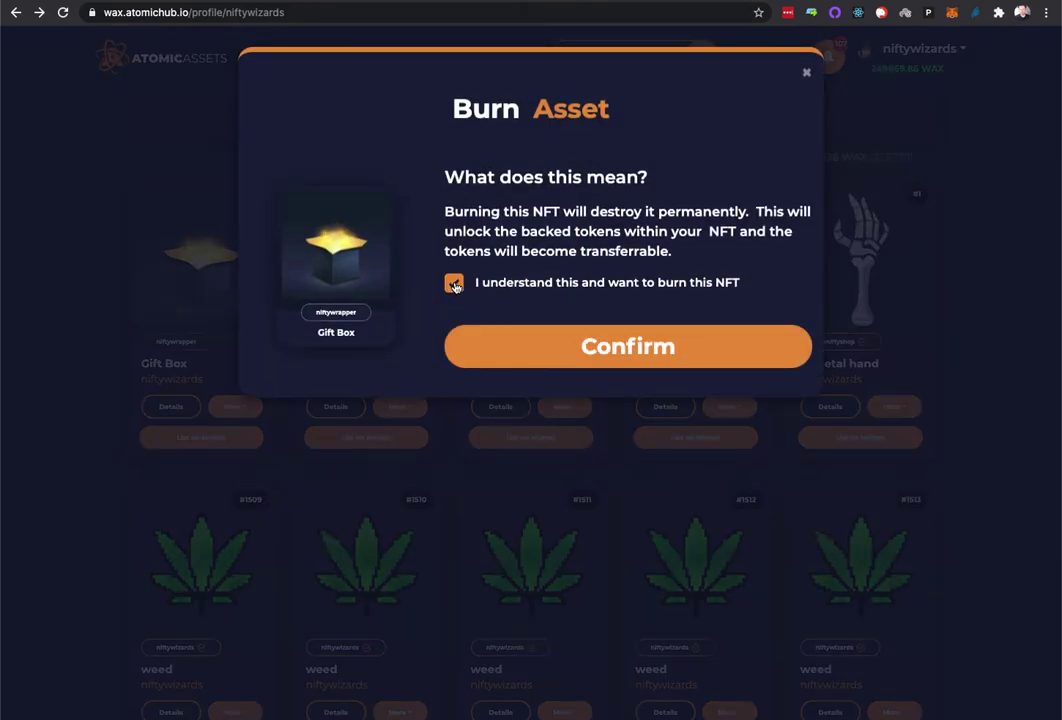
left_click(649, 357)
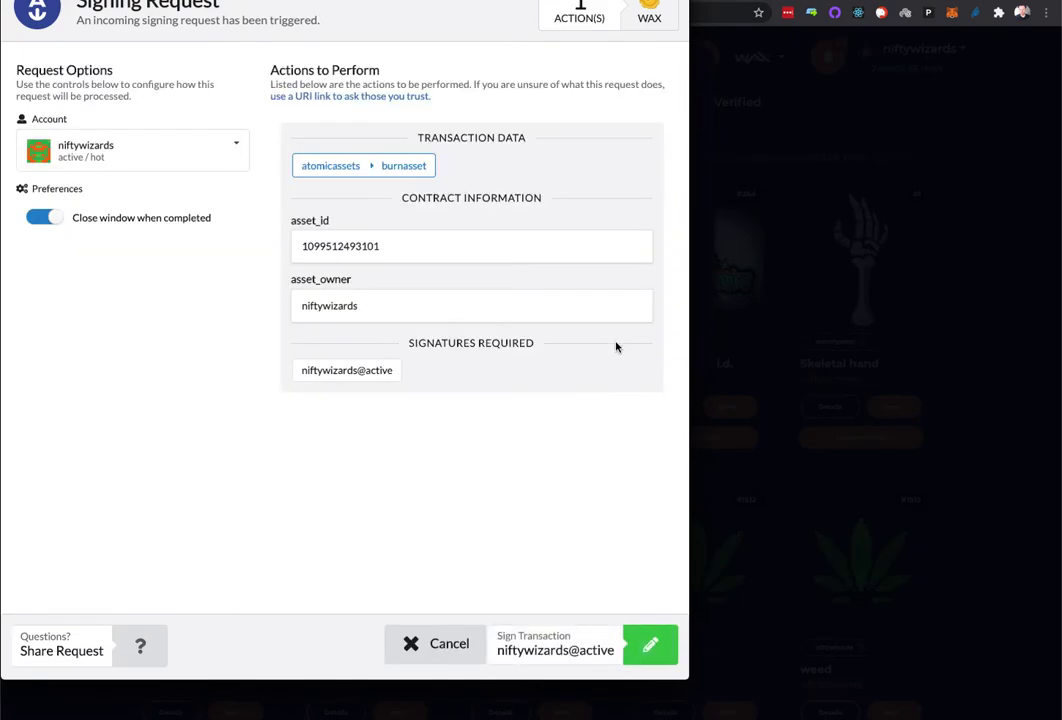
left_click(656, 660)
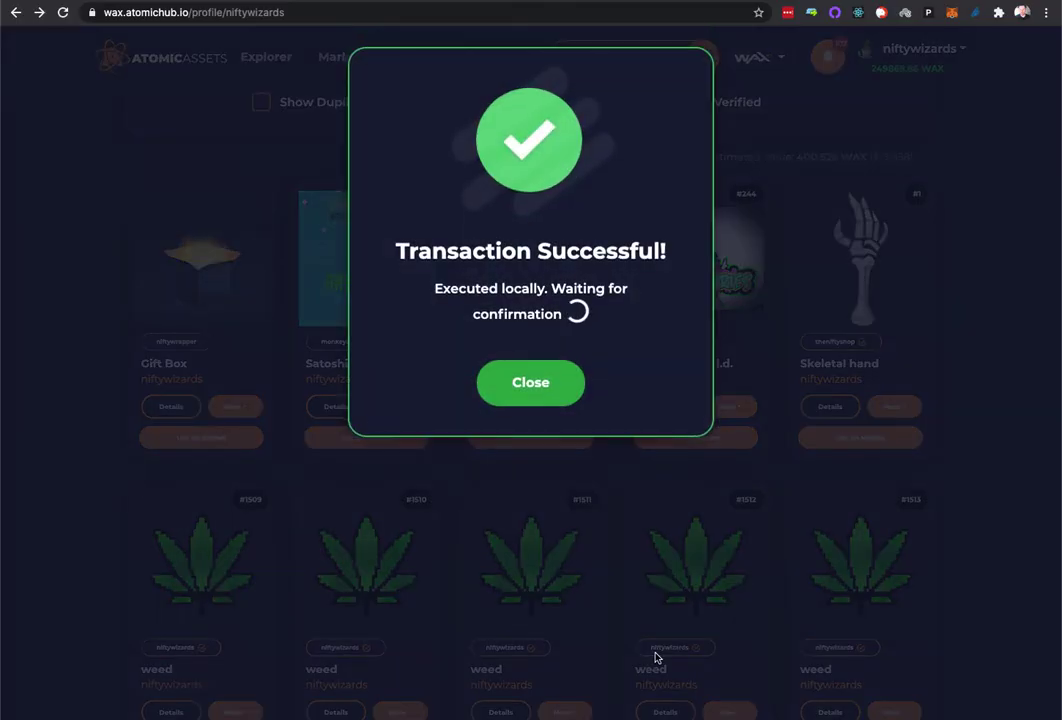
- Open niftywrapper's new offer #797480 from notifications and review its nine returned NFTs
left_click(550, 378)
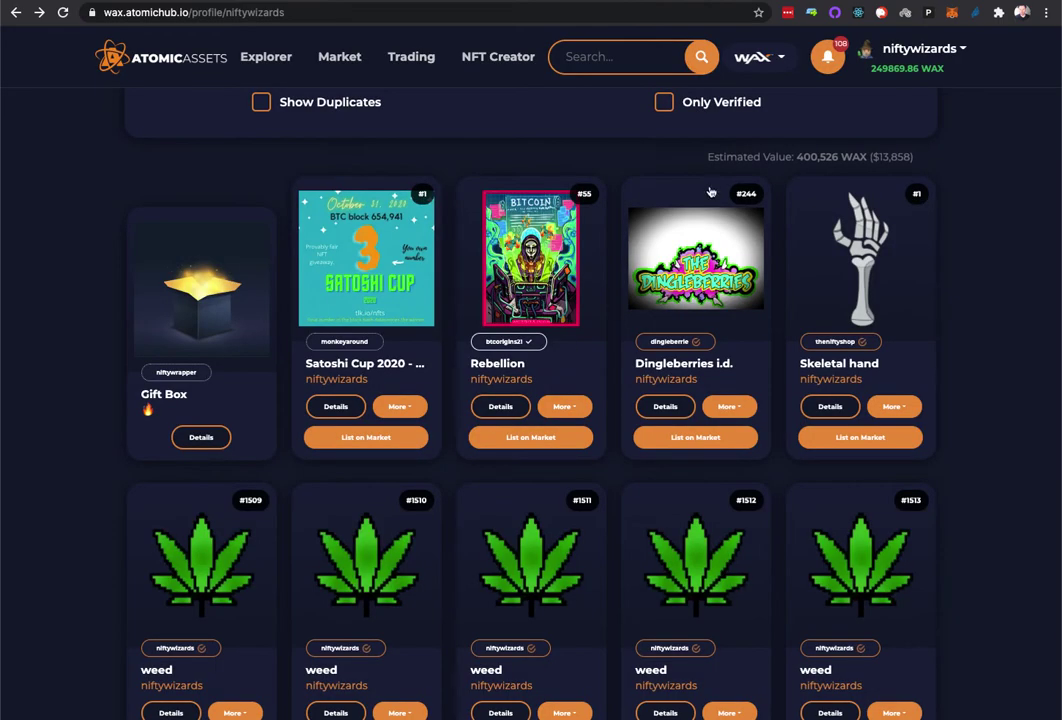
left_click(827, 57)
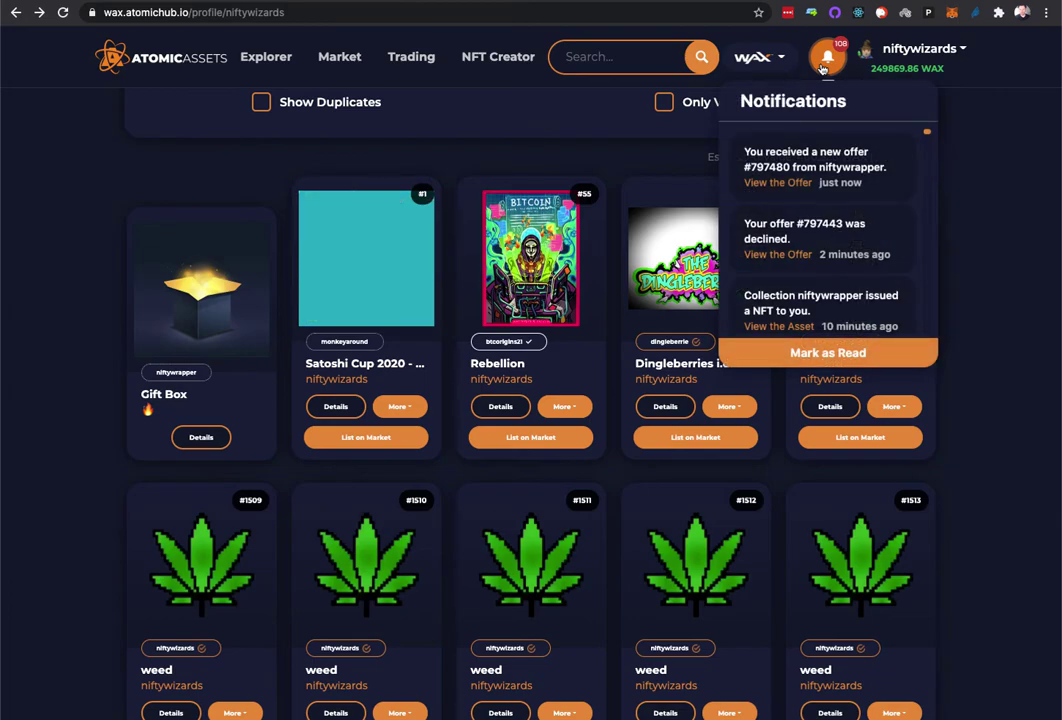
left_click(786, 184)
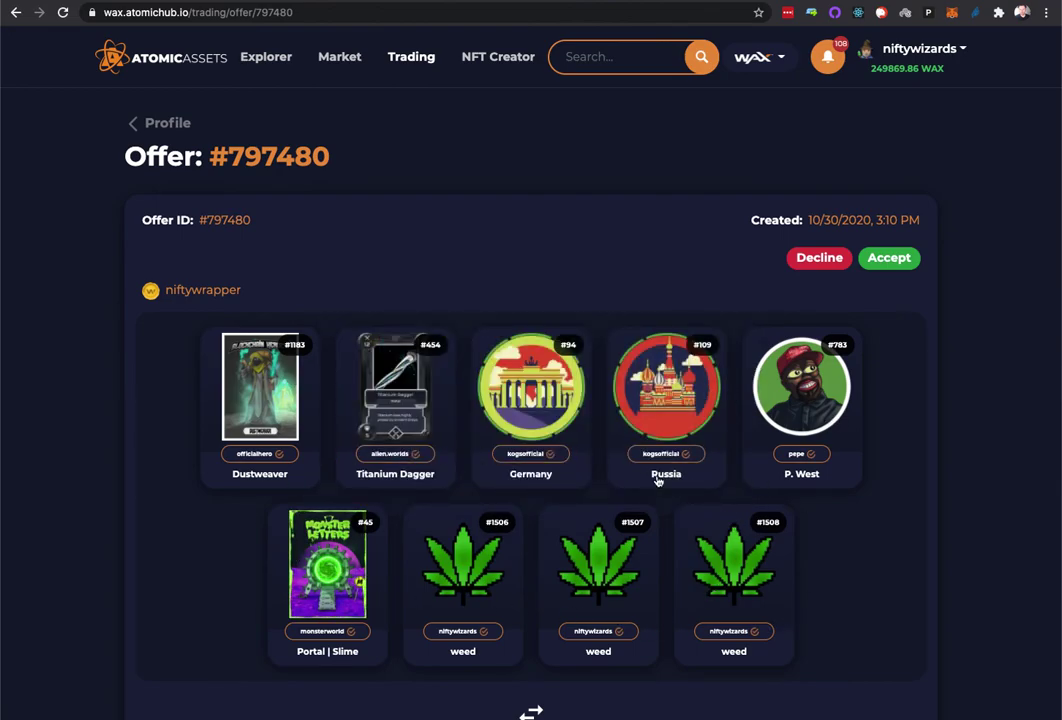
scroll(330, 560, "down", 1)
scroll(300, 542, "down", 2)
scroll(300, 542, "down", 2)
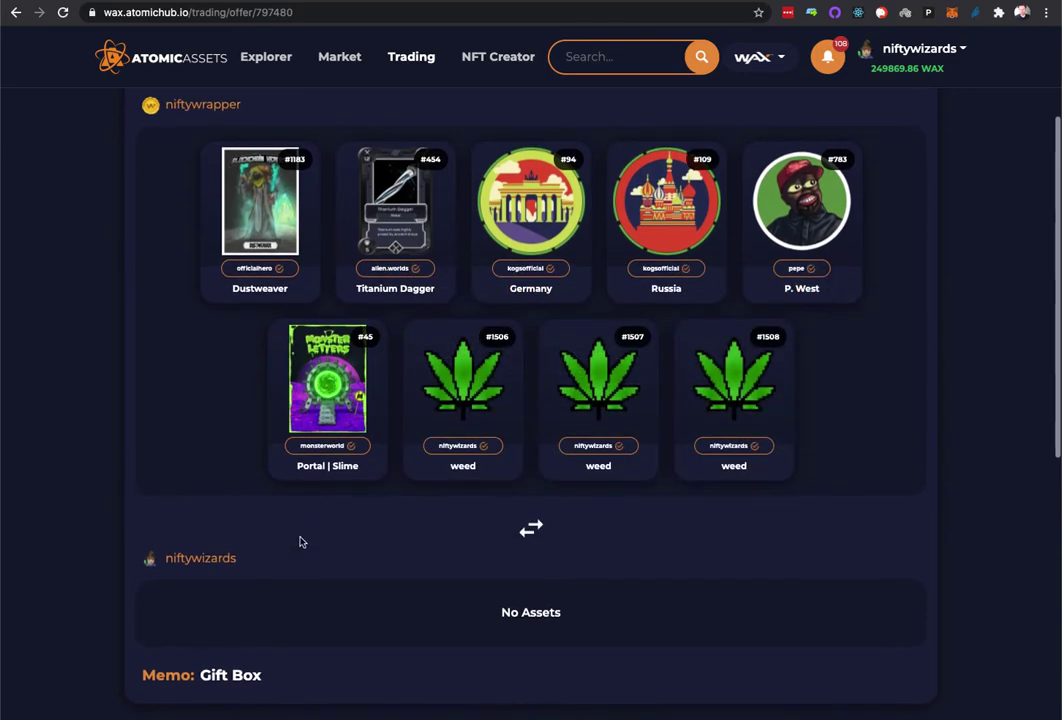
scroll(396, 507, "up", 2)
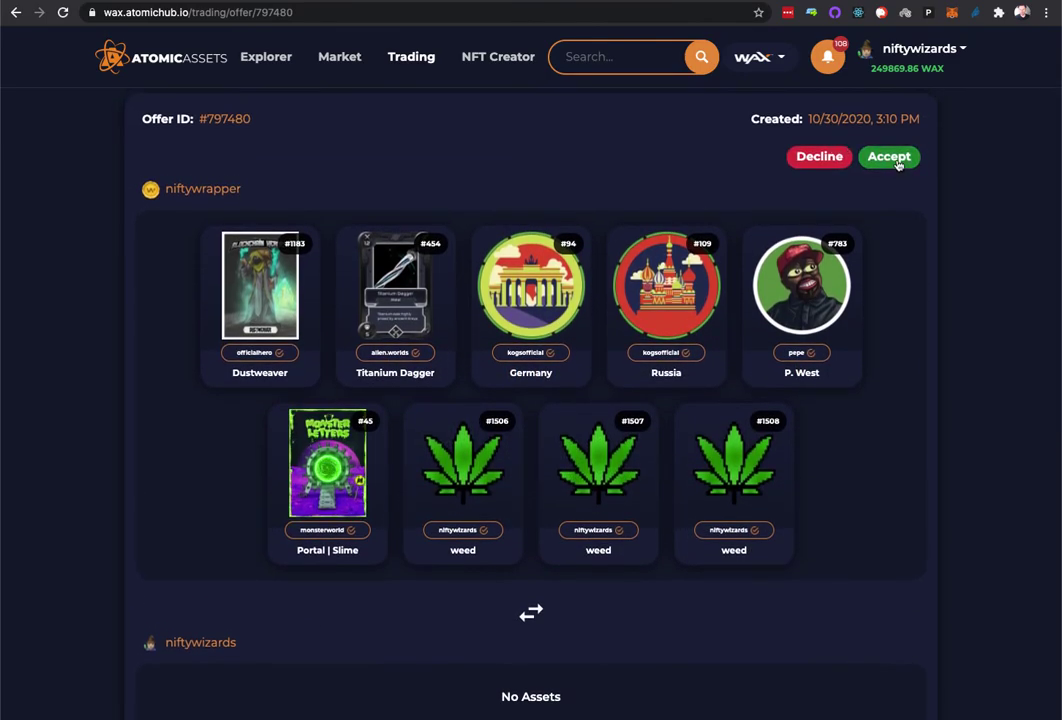
- Accept offer #797480 and sign the acceptoffer transaction in Anchor
left_click(889, 157)
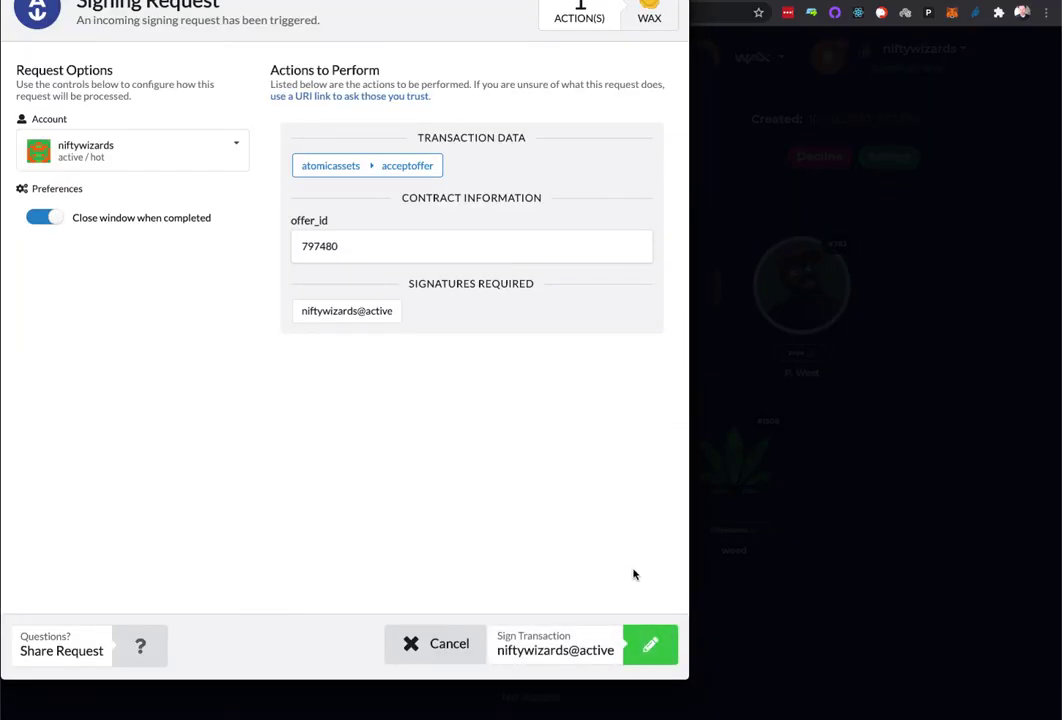
left_click(657, 649)
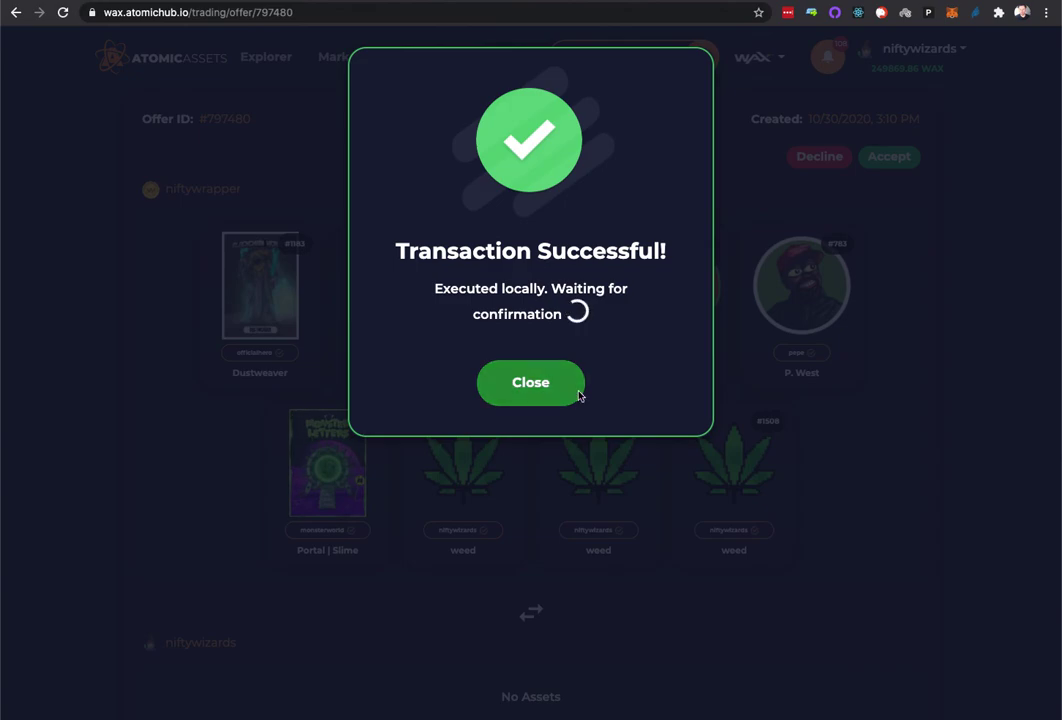
left_click(531, 357)
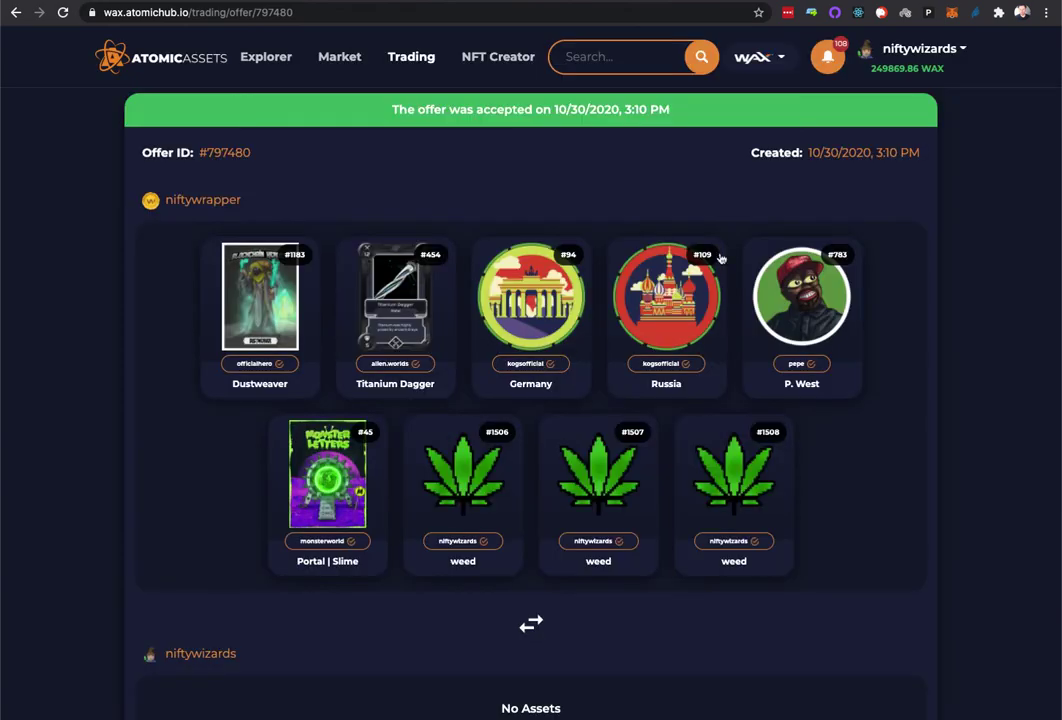
- Browse the niftywizards inventory to confirm the returned NFTs like Germany, Russia and P. West
left_click(922, 48)
left_click(900, 85)
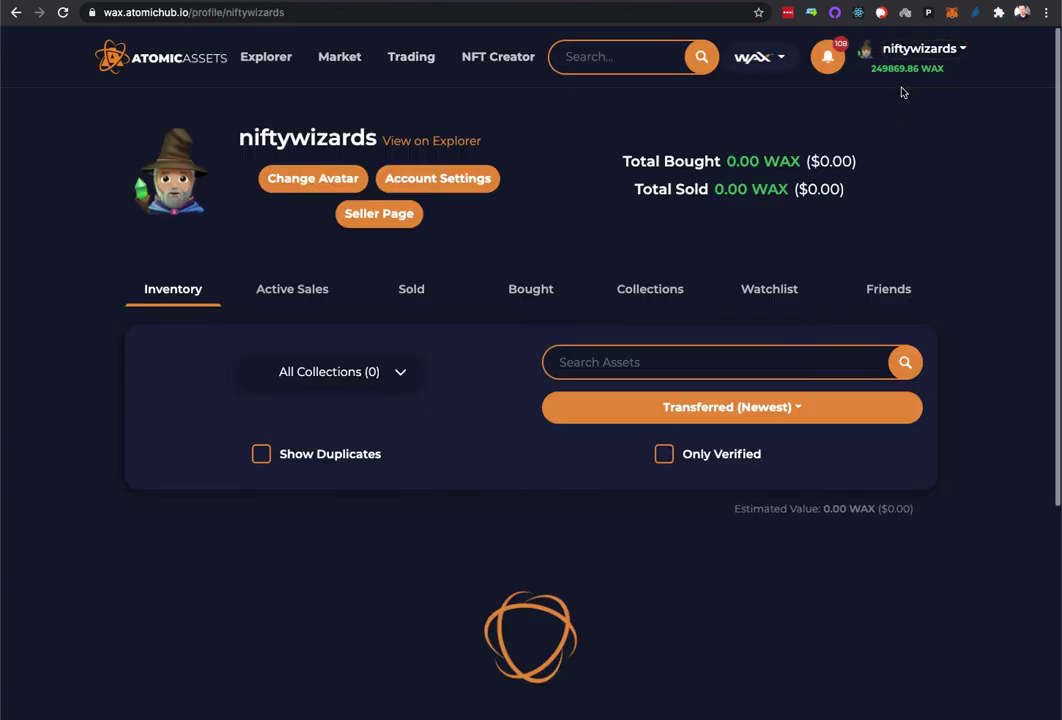
scroll(71, 383, "down", 3)
scroll(71, 383, "down", 1)
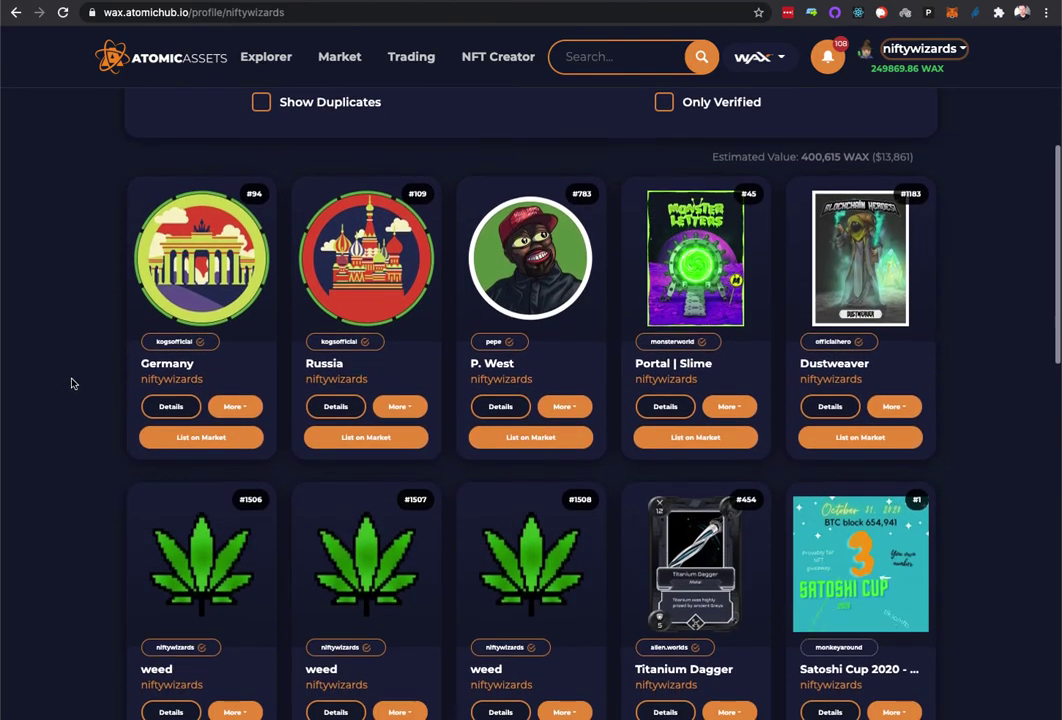